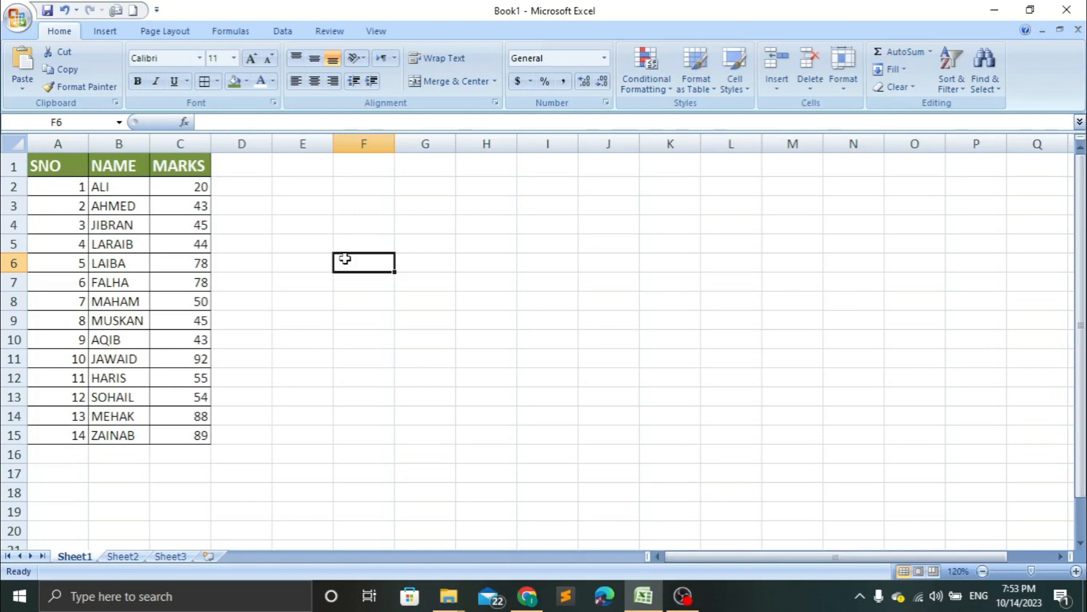
{"action": "left_click", "coordinate": [653, 78]}
{"action": "mouse_move", "coordinate": [724, 119]}
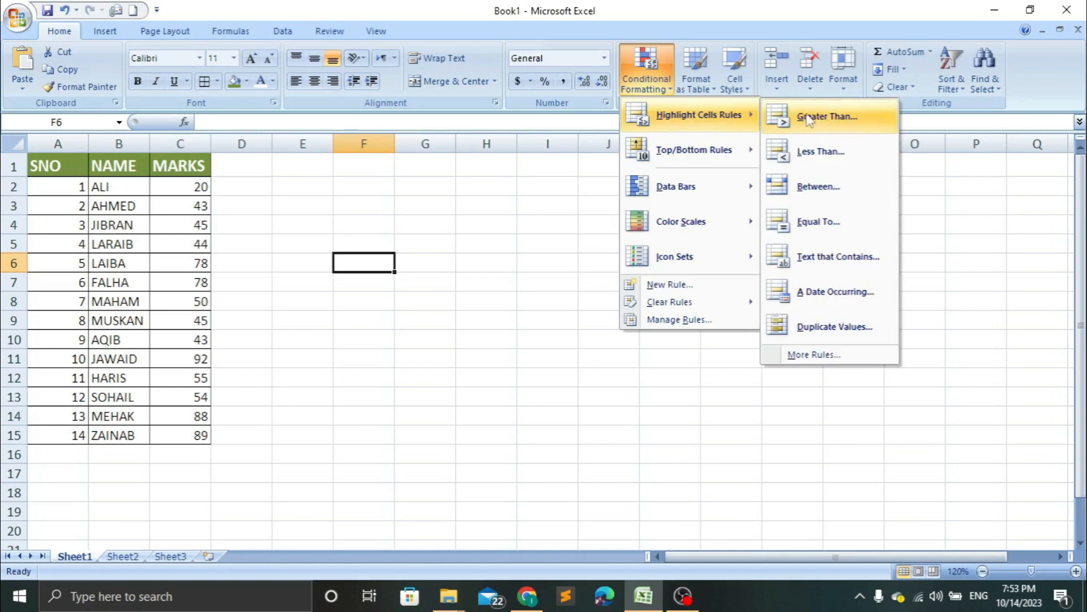
{"action": "left_click", "coordinate": [606, 186]}
{"action": "left_click", "coordinate": [606, 185]}
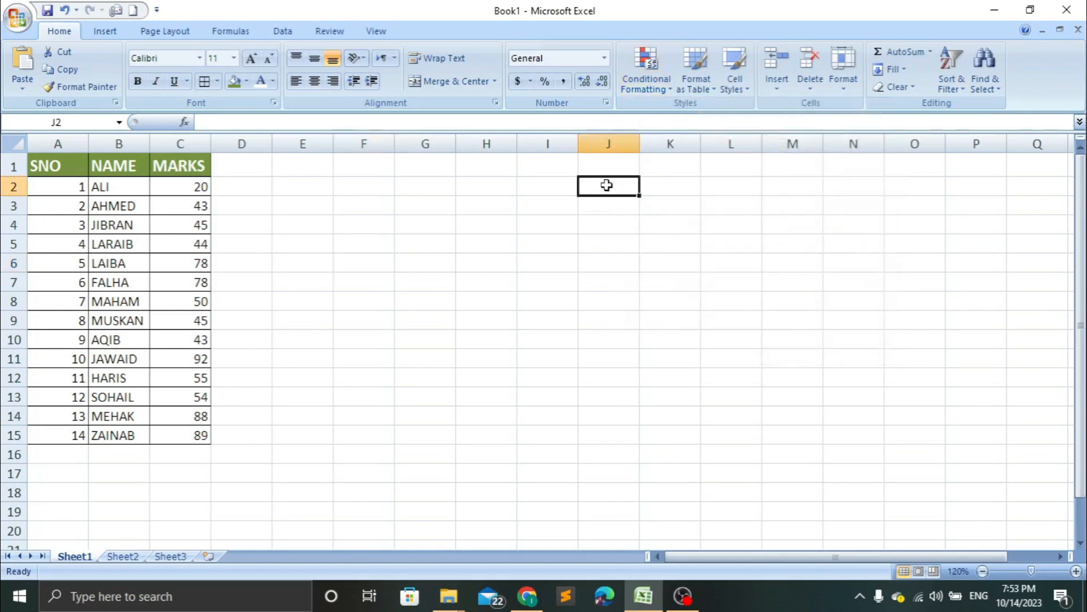
{"action": "left_click", "coordinate": [647, 74]}
{"action": "mouse_move", "coordinate": [696, 163]}
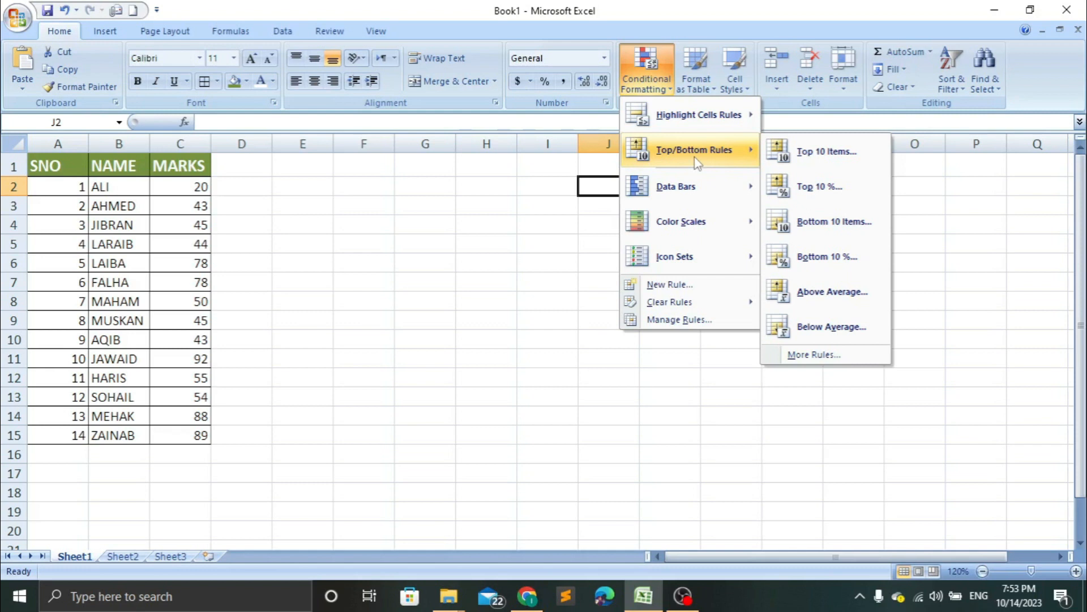
{"action": "left_click", "coordinate": [521, 250]}
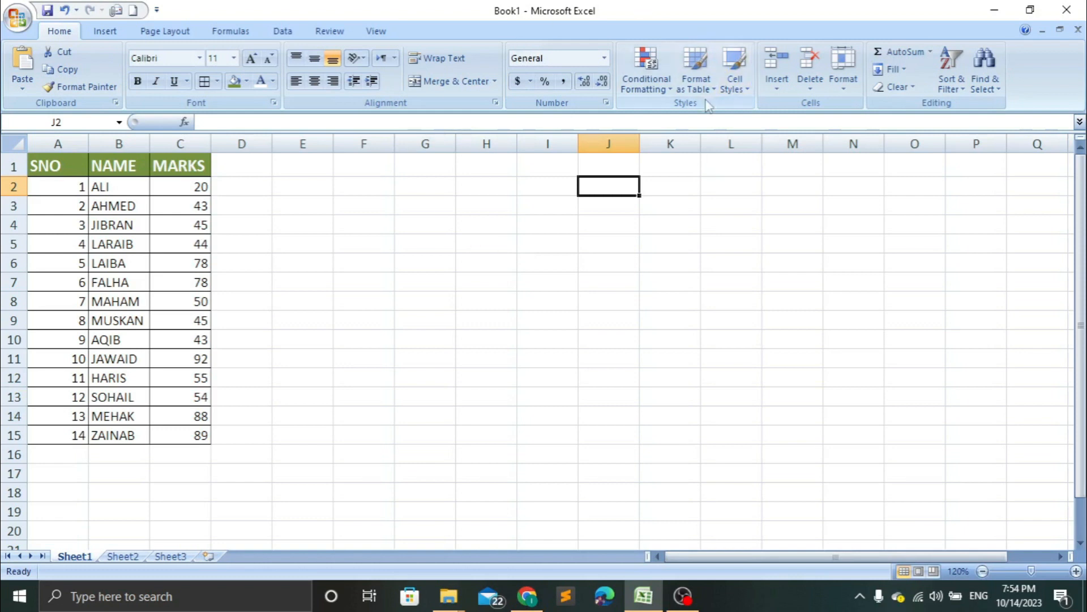
{"action": "left_click", "coordinate": [656, 87]}
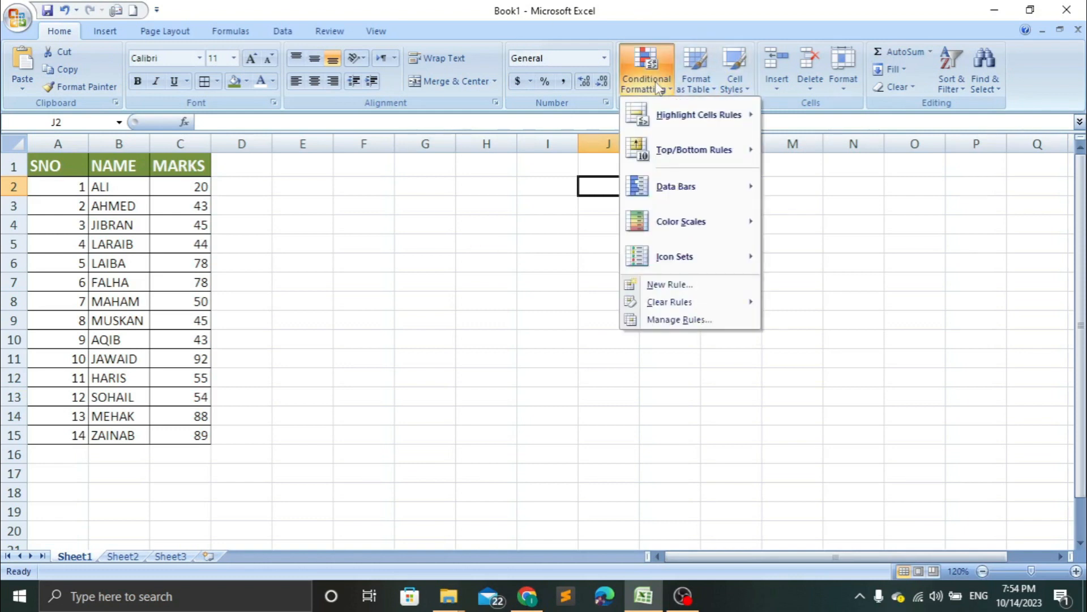
{"action": "mouse_move", "coordinate": [700, 266]}
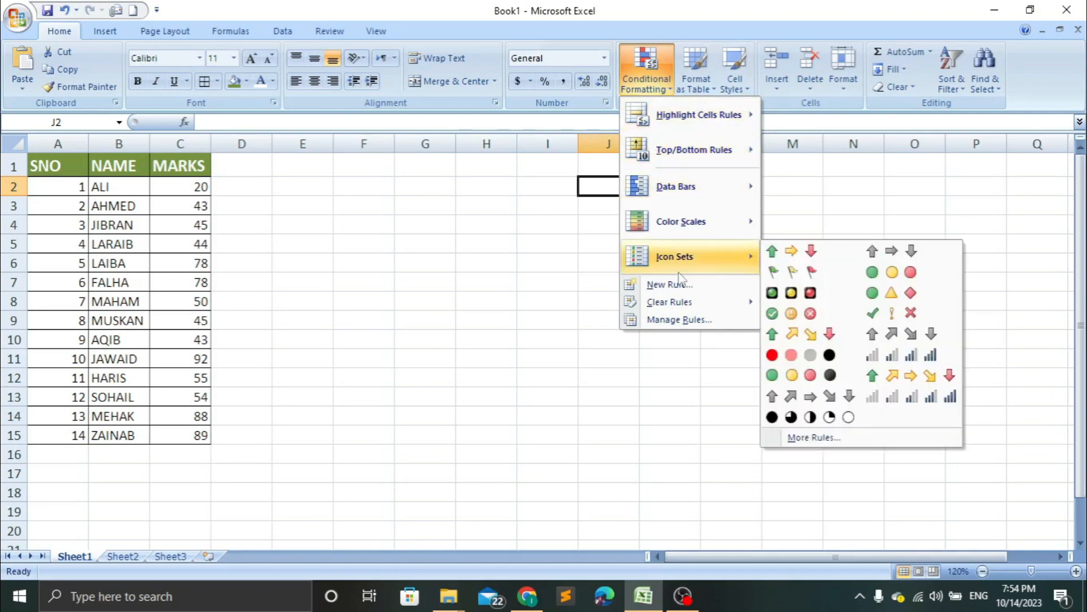
{"action": "mouse_move", "coordinate": [718, 149]}
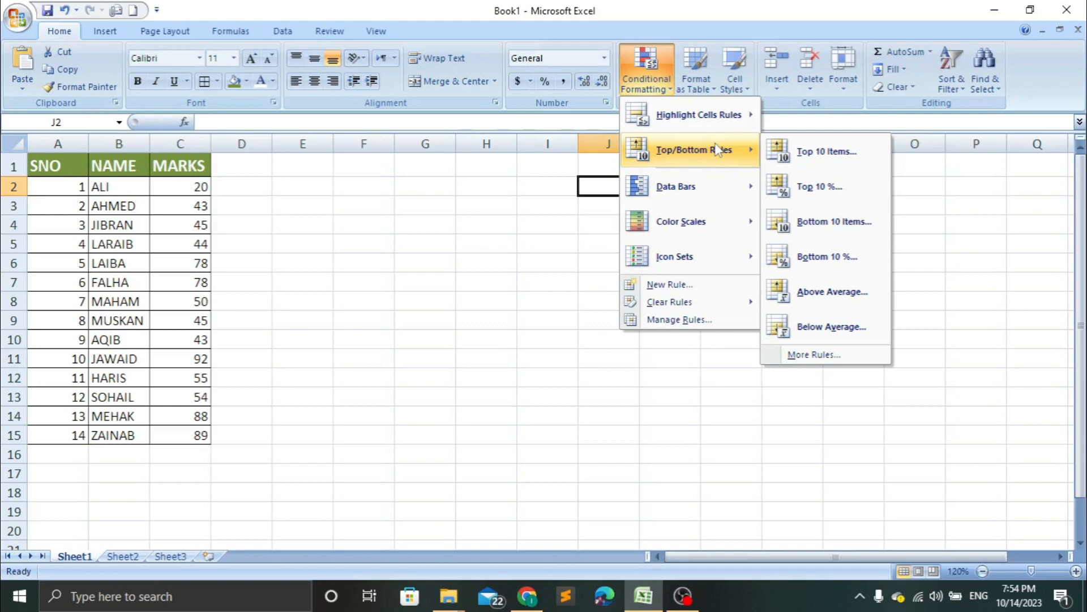
{"action": "left_click", "coordinate": [299, 294]}
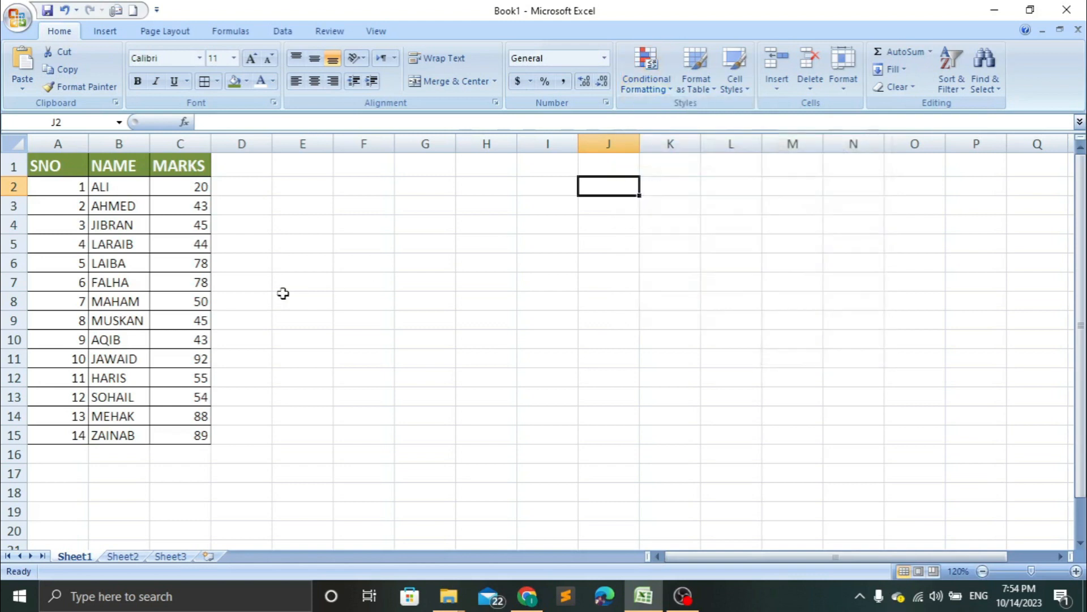
{"action": "left_click", "coordinate": [283, 296]}
Step: Highlight the top 10 values in the MARKS cells C2:C15 with Green Fill with Dark Green Text using a conditional formatting rule
{"action": "left_click_drag", "start_coordinate": [176, 433], "coordinate": [169, 192]}
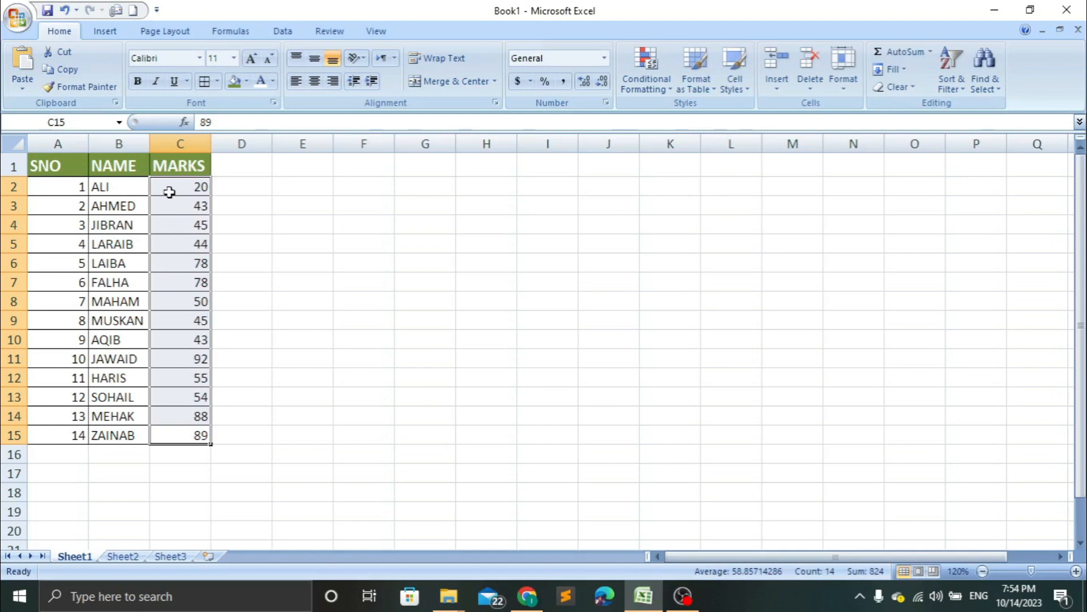
{"action": "left_click", "coordinate": [644, 85]}
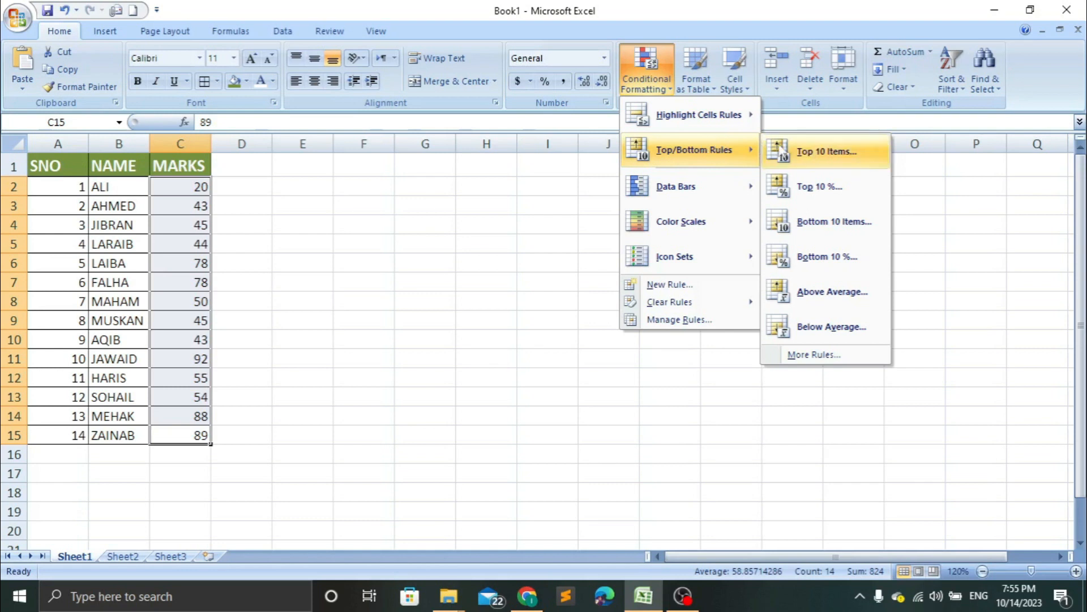
{"action": "left_click", "coordinate": [819, 155]}
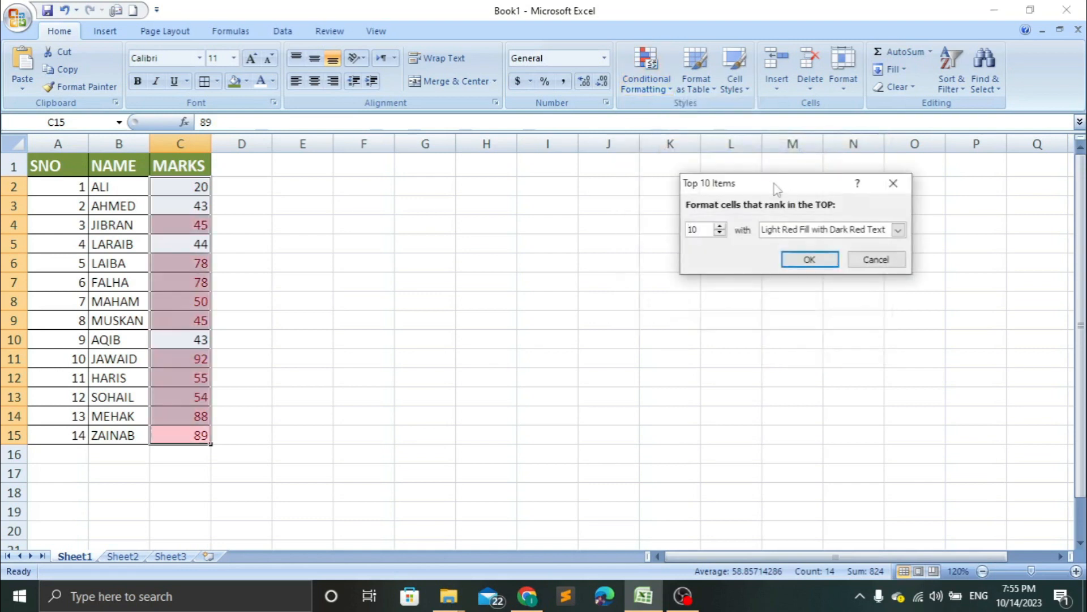
{"action": "left_click_drag", "start_coordinate": [770, 183], "coordinate": [582, 219]}
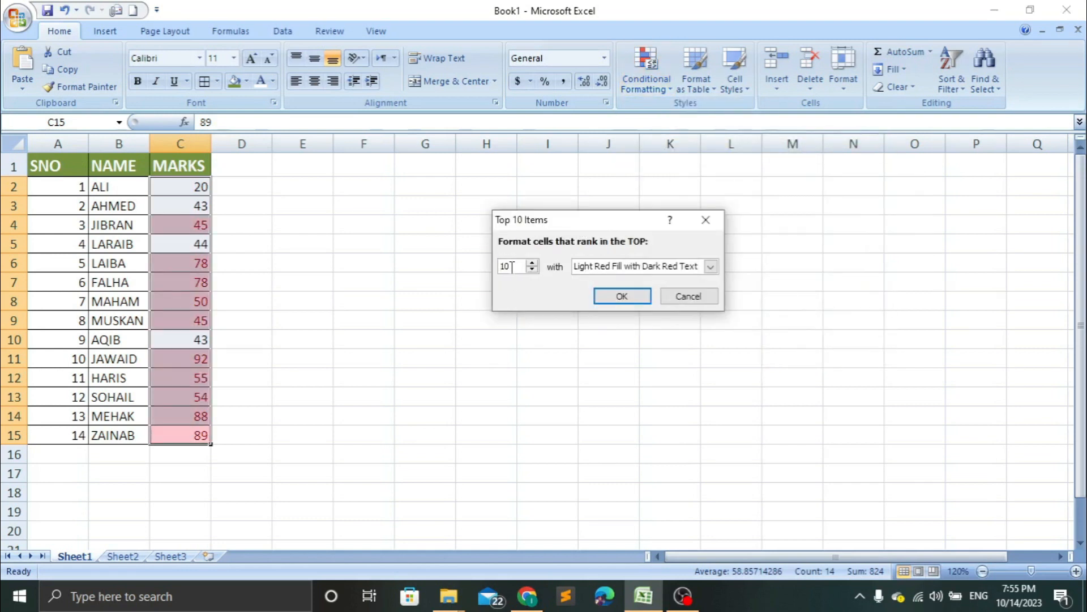
{"action": "left_click_drag", "start_coordinate": [511, 266], "coordinate": [501, 273]}
{"action": "left_click", "coordinate": [711, 267]}
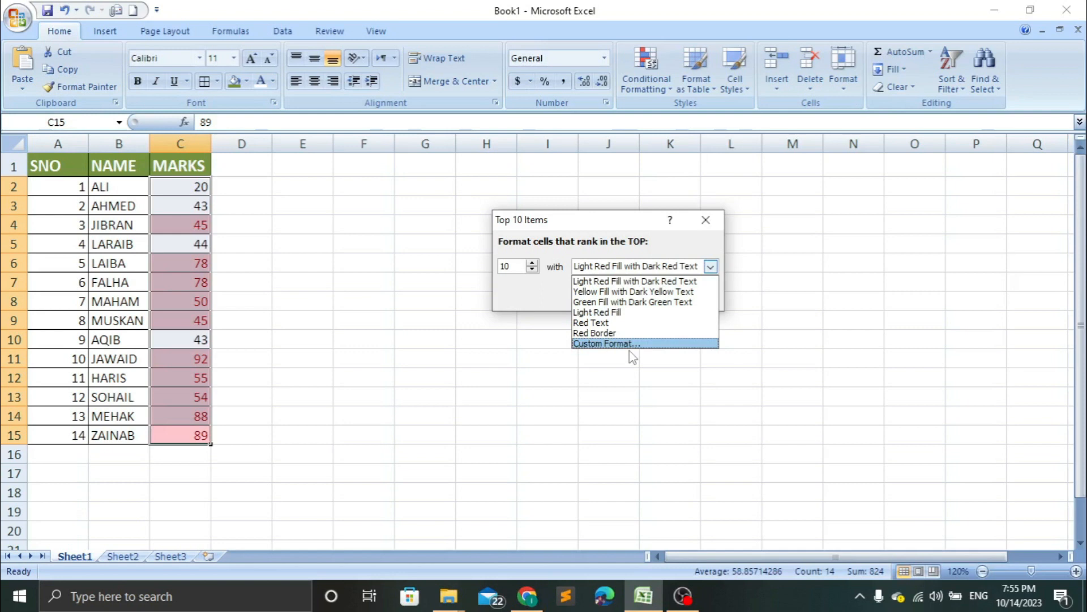
{"action": "left_click", "coordinate": [611, 303]}
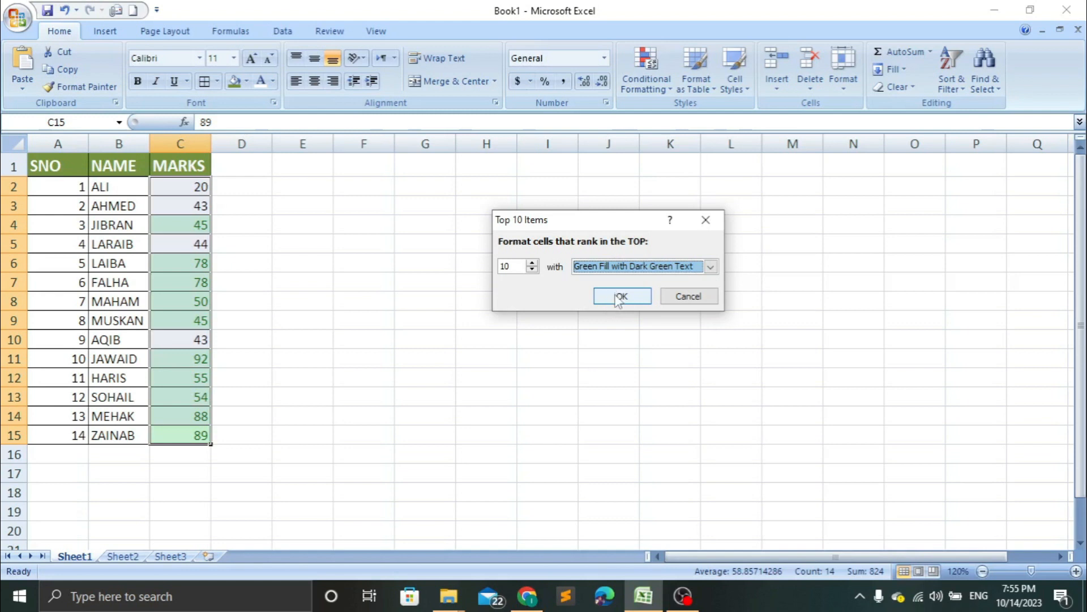
{"action": "left_click", "coordinate": [620, 296]}
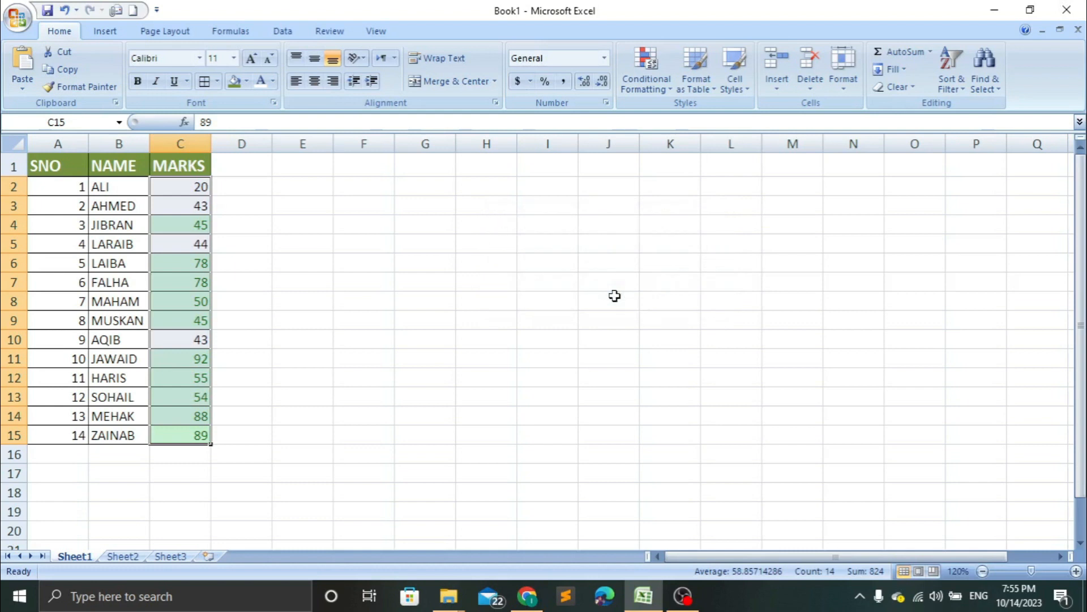
{"action": "left_click", "coordinate": [196, 225]}
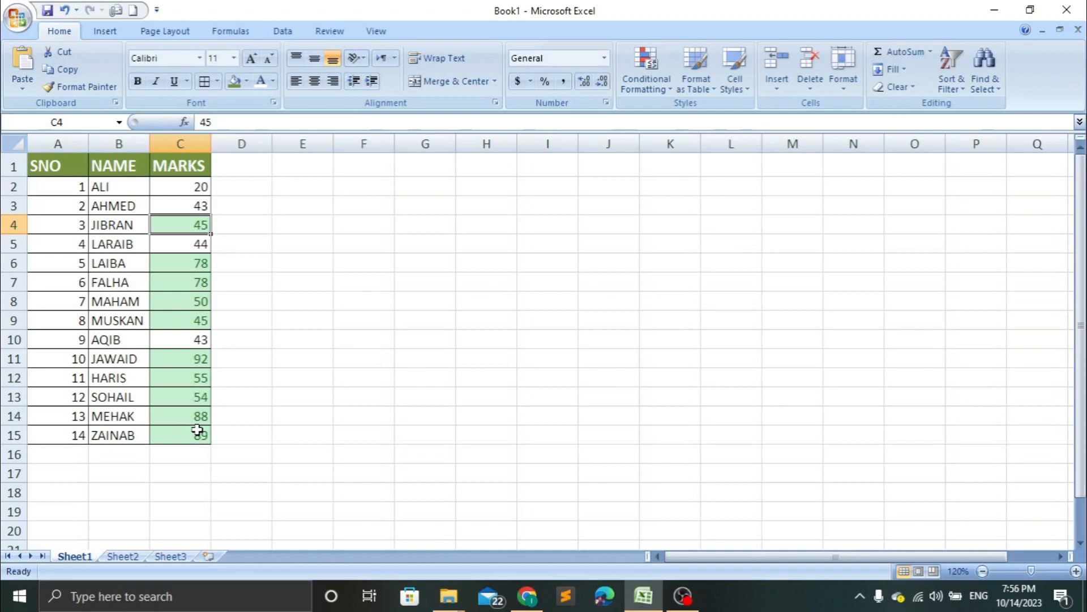
Step: Clear the conditional formatting rules from the MARKS cells C2:C15 only
{"action": "left_click", "coordinate": [194, 187]}
{"action": "left_click_drag", "start_coordinate": [194, 187], "coordinate": [198, 436]}
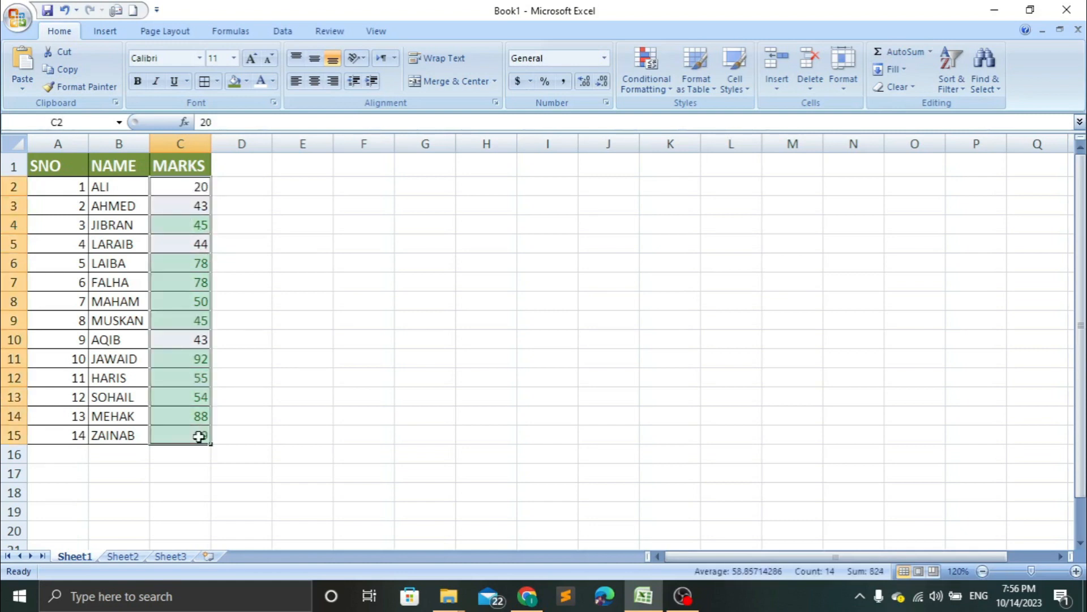
{"action": "left_click", "coordinate": [646, 78]}
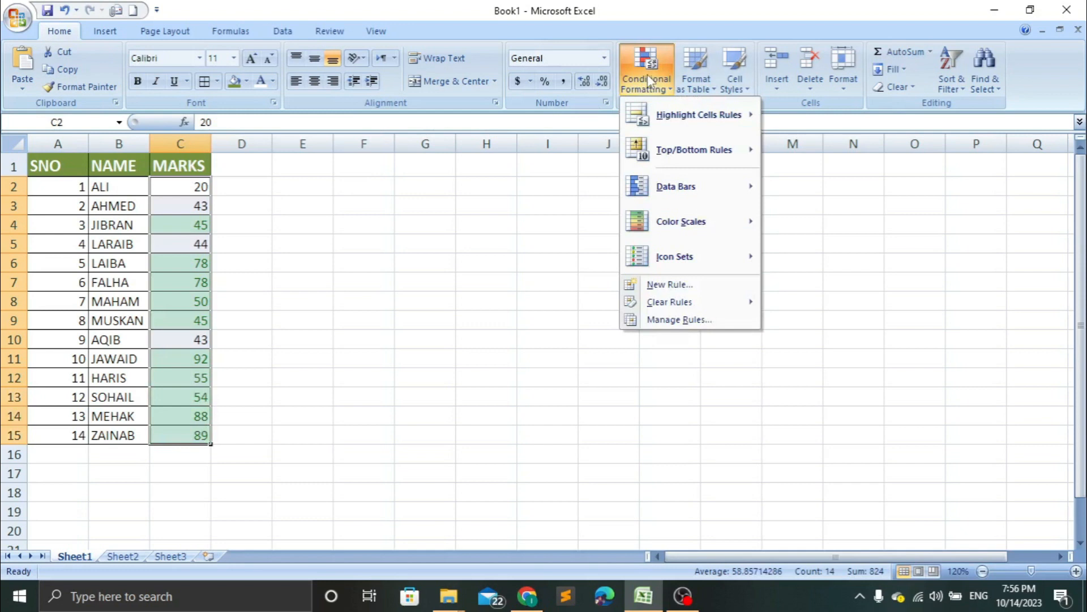
{"action": "mouse_move", "coordinate": [724, 310]}
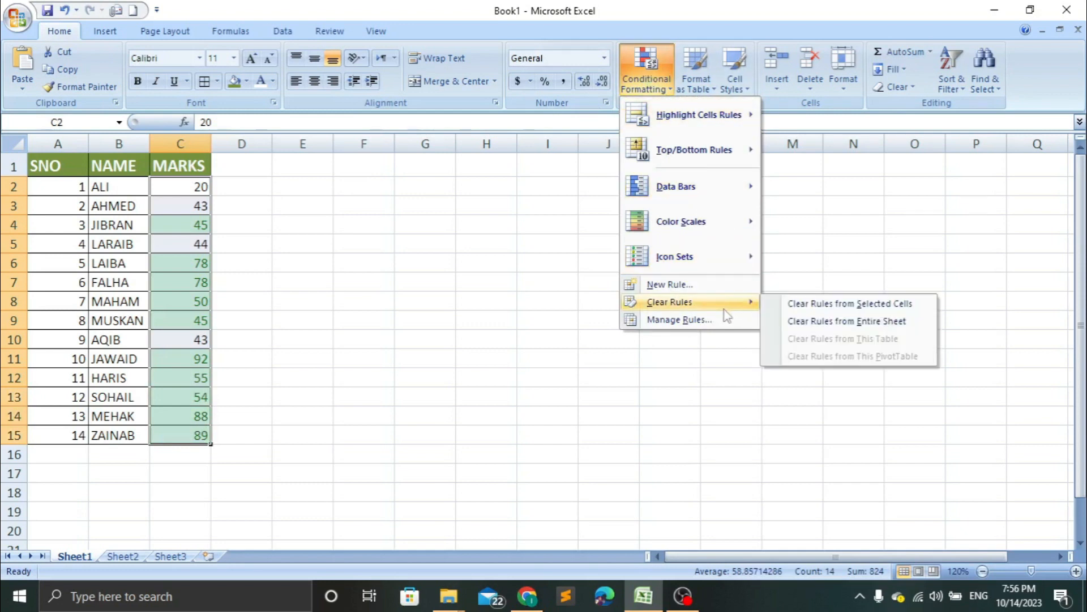
{"action": "left_click", "coordinate": [851, 306]}
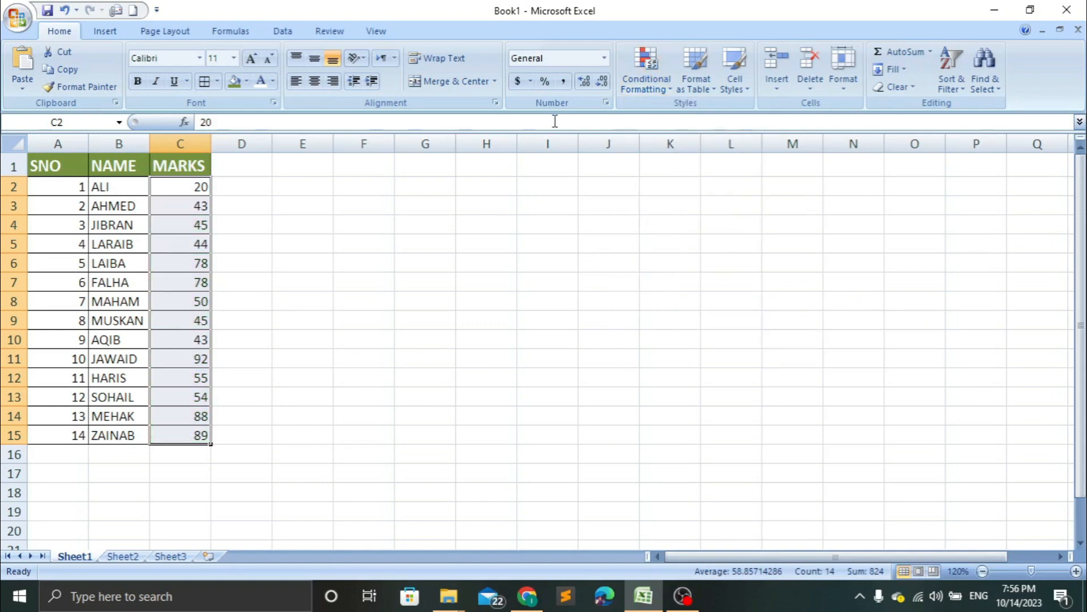
Step: Highlight the top 5 values in the MARKS cells C2:C15 with Green Fill with Dark Green Text using a Top 10 Items rule
{"action": "left_click", "coordinate": [646, 67]}
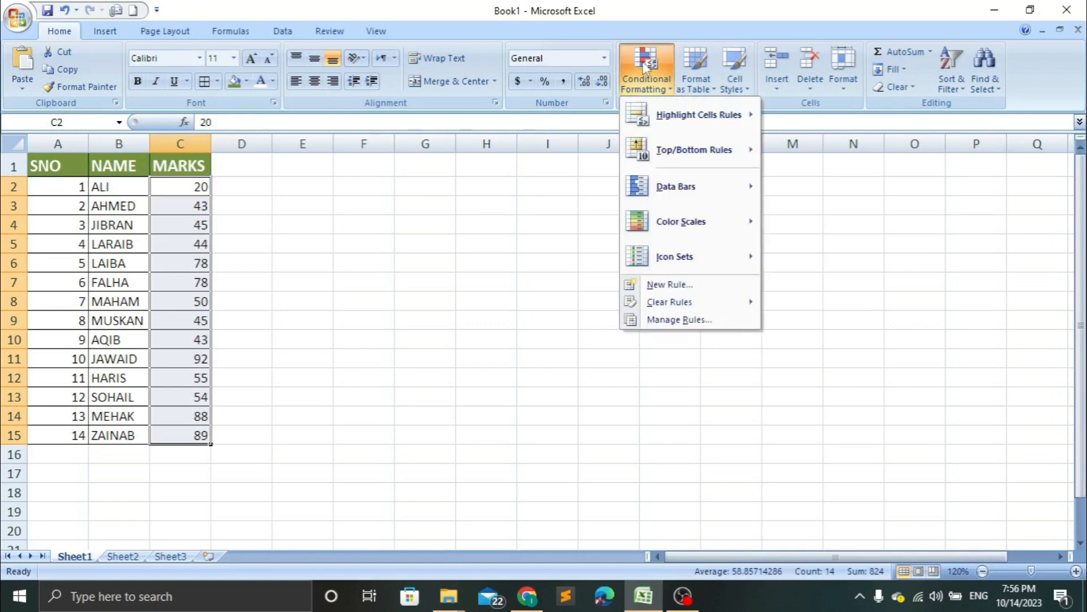
{"action": "mouse_move", "coordinate": [685, 161]}
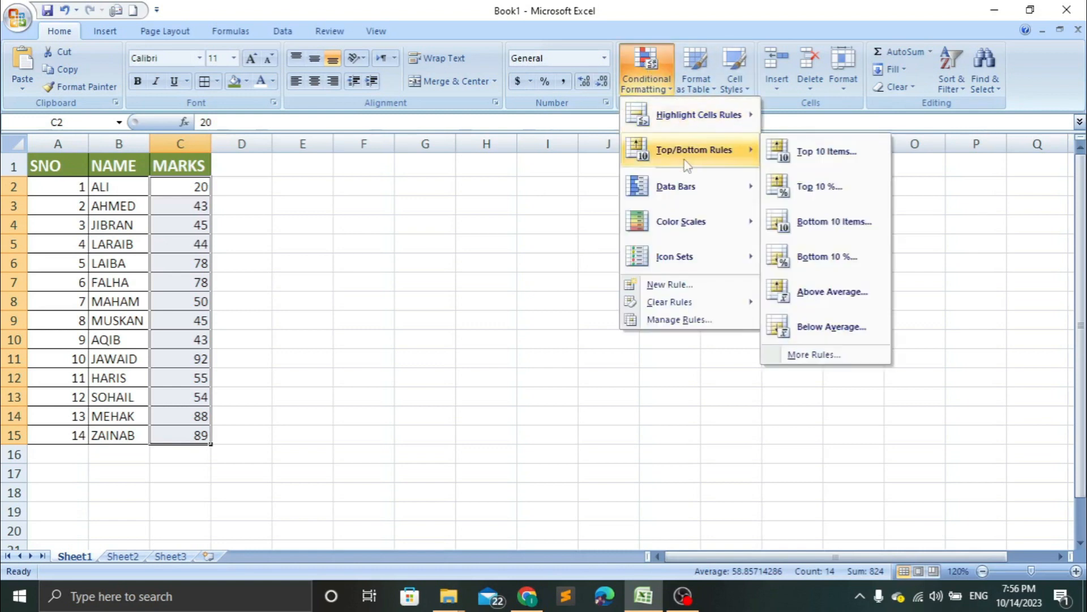
{"action": "left_click", "coordinate": [791, 157]}
{"action": "left_click", "coordinate": [516, 269]}
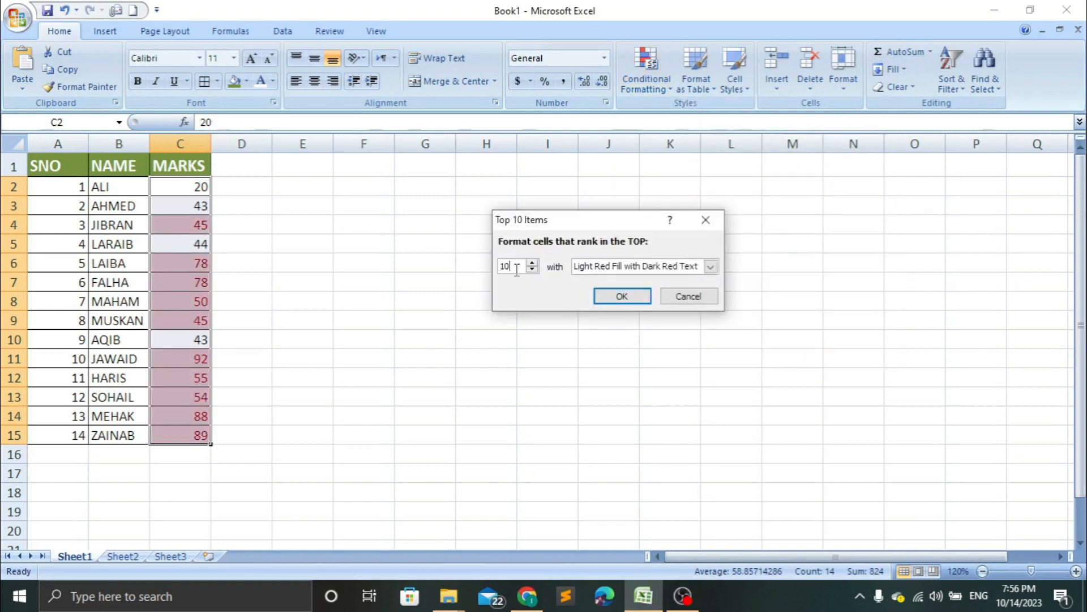
{"action": "key", "text": "BackSpace"}
{"action": "key", "text": "BackSpace"}
{"action": "type", "text": "5"}
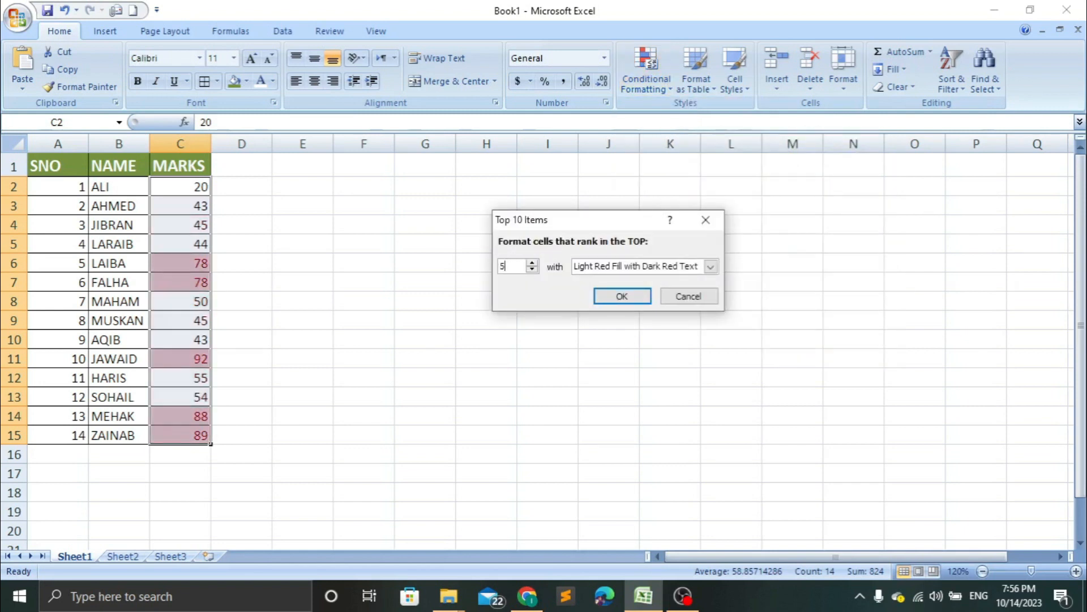
{"action": "left_click", "coordinate": [704, 268]}
{"action": "left_click", "coordinate": [657, 301]}
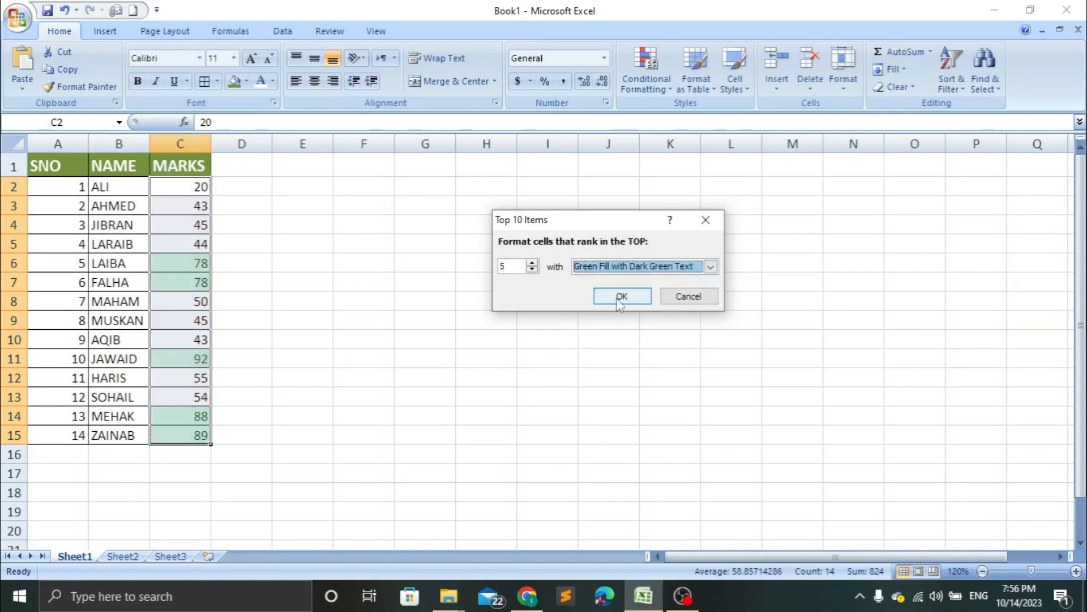
{"action": "left_click", "coordinate": [619, 303]}
{"action": "left_click", "coordinate": [408, 333]}
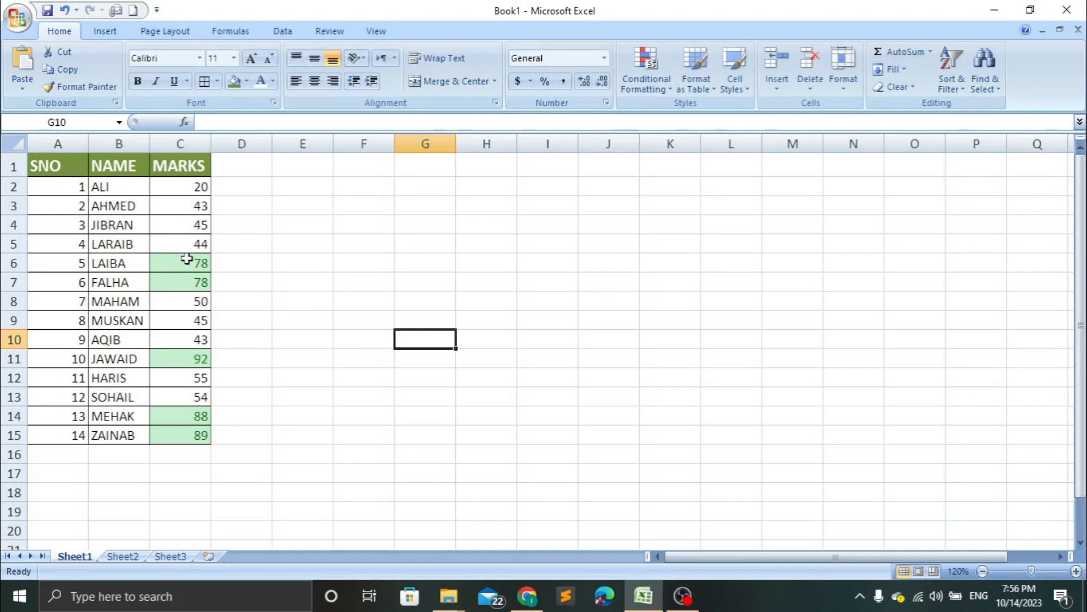
Step: Add a Top 10 Items rule to C2:C15 that formats the top 3 marks with Yellow Fill with Dark Yellow Text
{"action": "left_click_drag", "start_coordinate": [182, 187], "coordinate": [171, 431]}
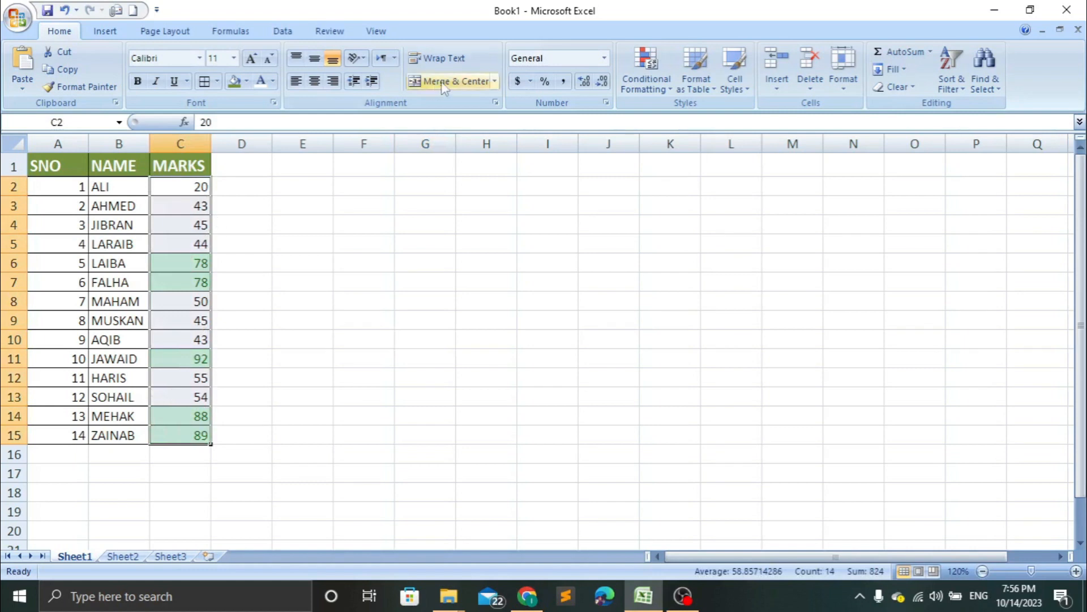
{"action": "left_click", "coordinate": [654, 83]}
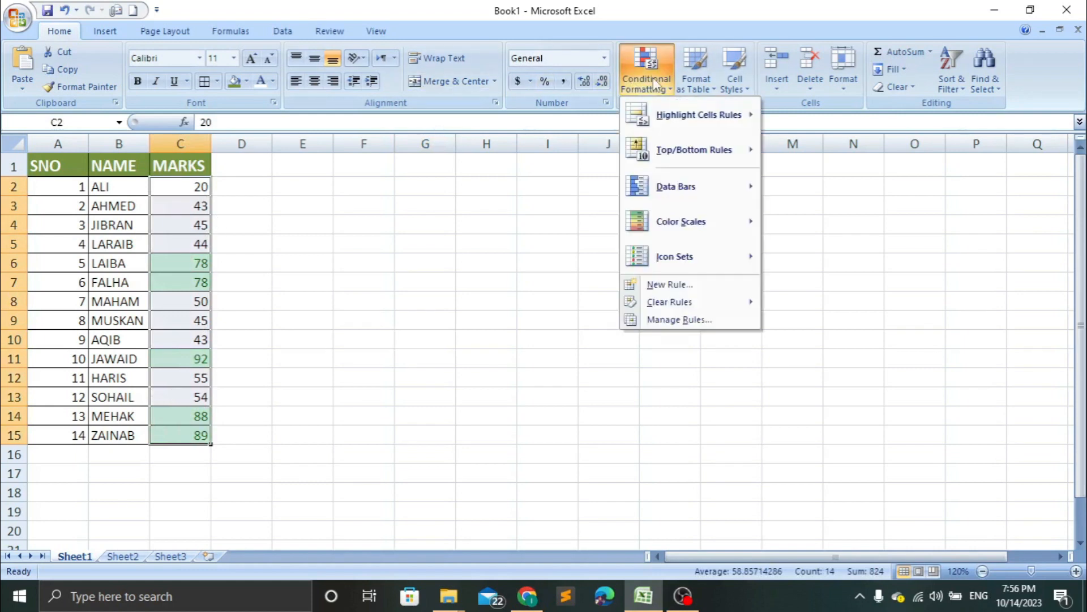
{"action": "mouse_move", "coordinate": [687, 119]}
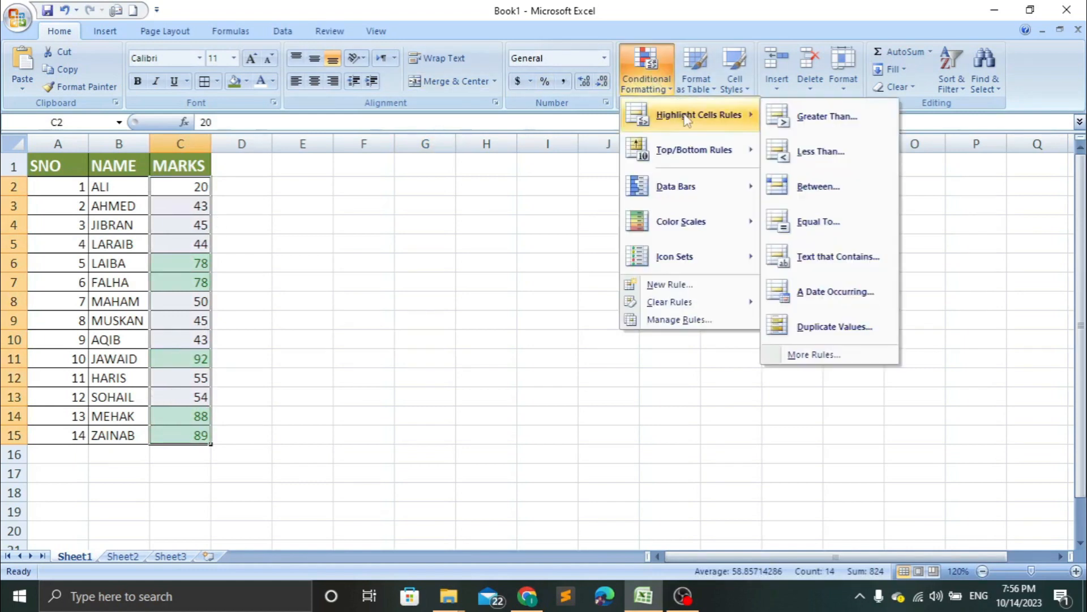
{"action": "mouse_move", "coordinate": [684, 153]}
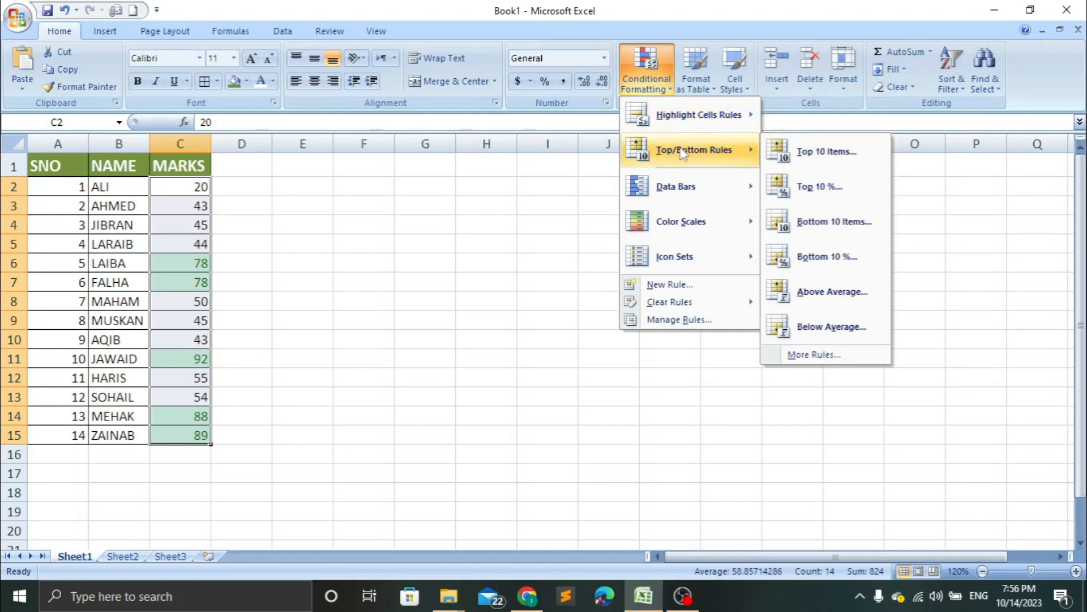
{"action": "left_click", "coordinate": [826, 151]}
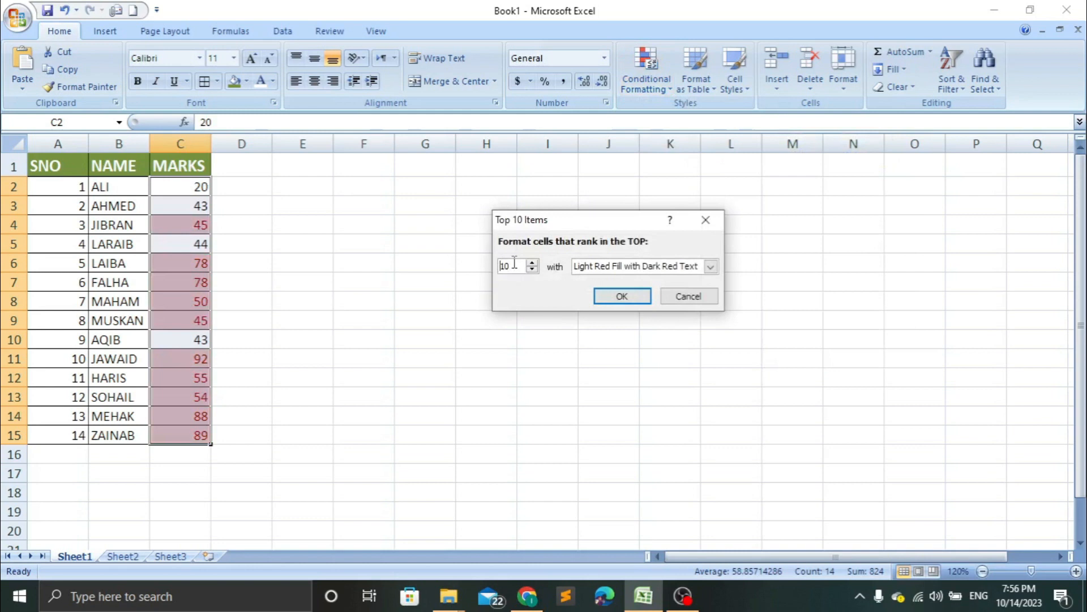
{"action": "double_click", "coordinate": [514, 262]}
{"action": "type", "text": "3"}
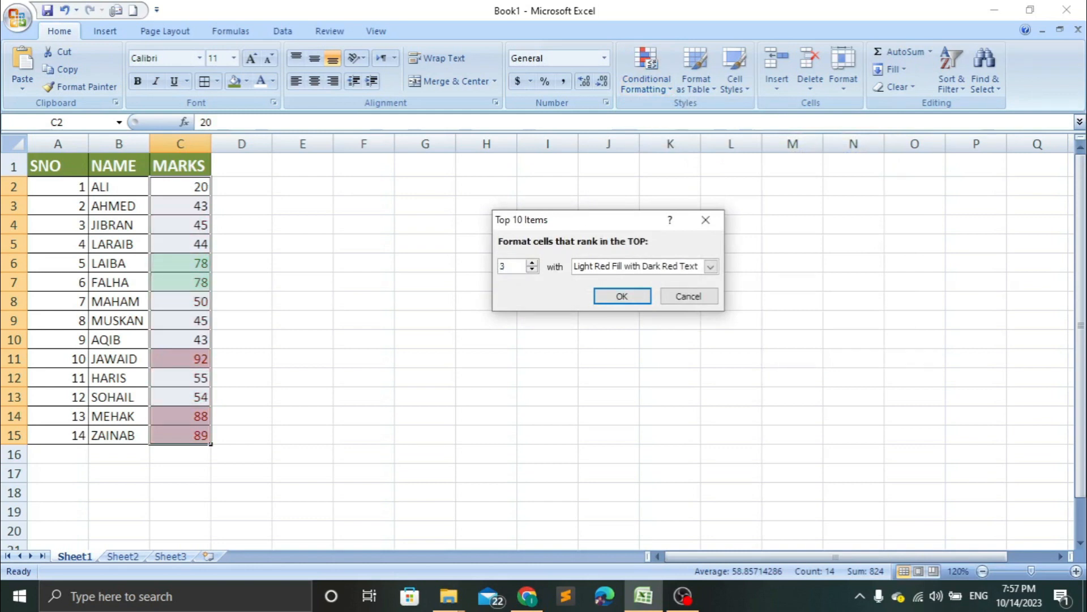
{"action": "left_click", "coordinate": [710, 266]}
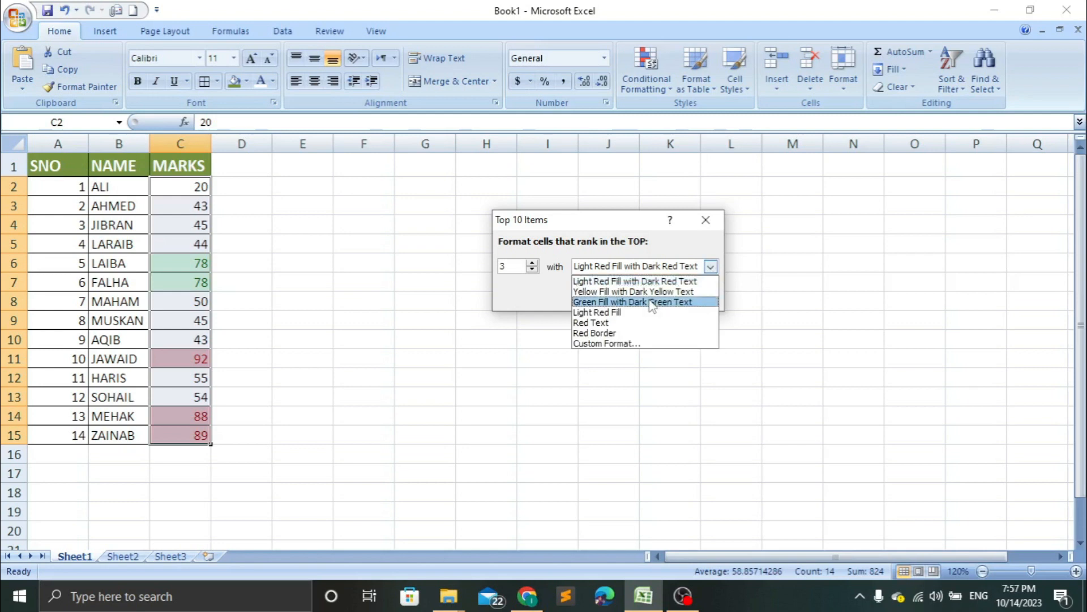
{"action": "left_click", "coordinate": [634, 289]}
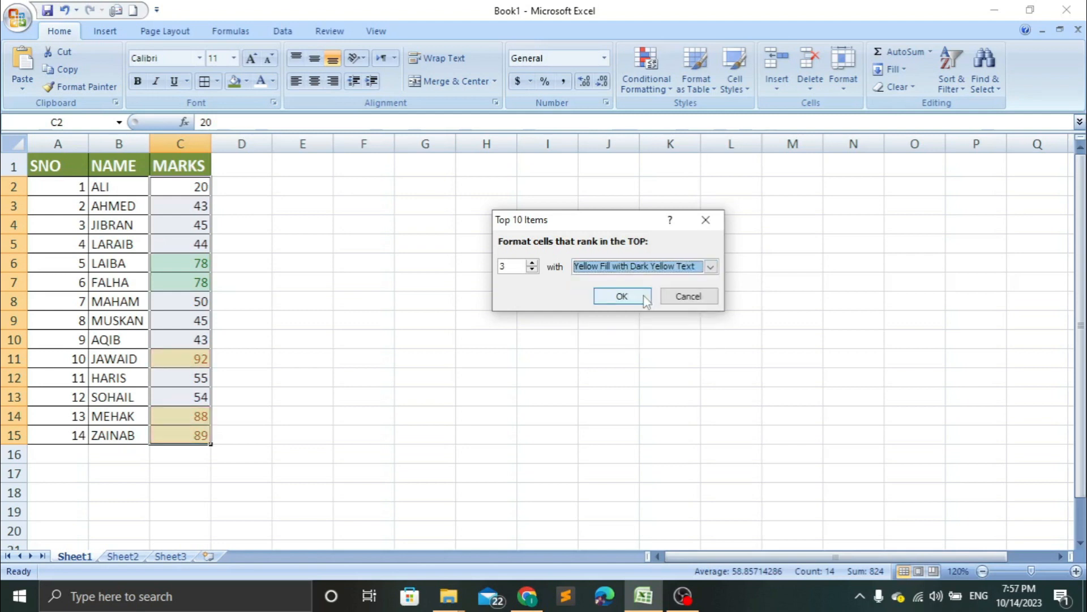
{"action": "left_click", "coordinate": [646, 301]}
{"action": "left_click", "coordinate": [451, 328]}
{"action": "key", "text": "Left"}
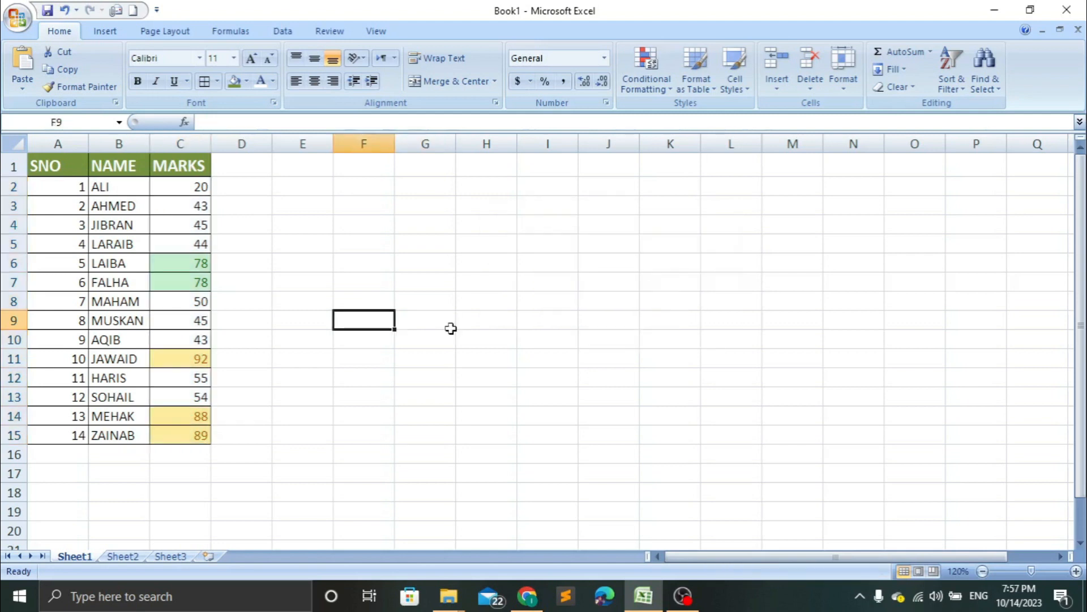
{"action": "key", "text": "Left"}
{"action": "key", "text": "Left"}
{"action": "key", "text": "Left"}
{"action": "key", "text": "Down"}
{"action": "key", "text": "Down"}
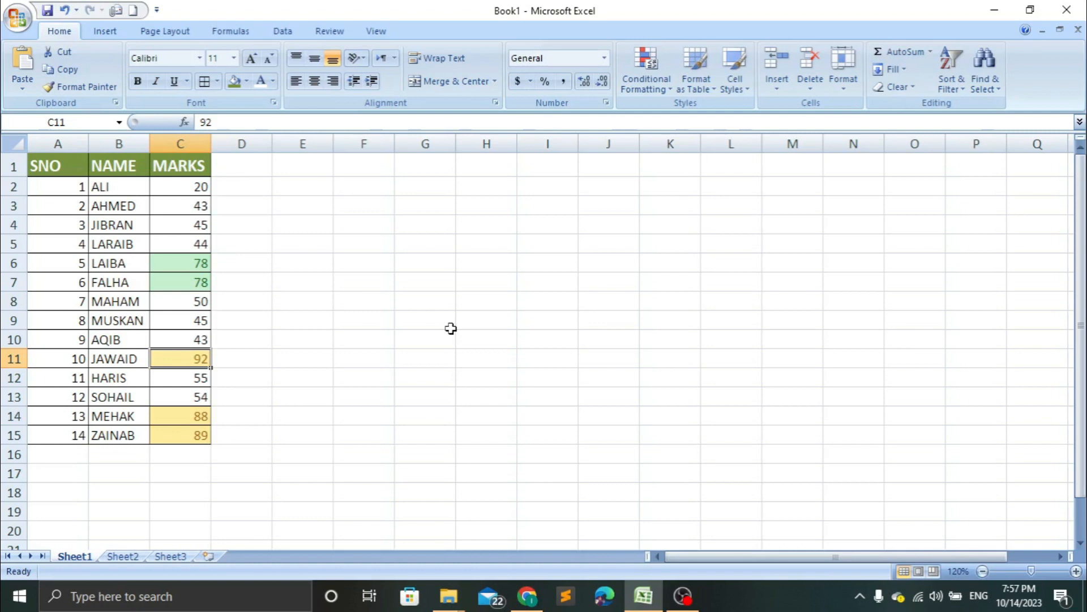
{"action": "left_click_drag", "start_coordinate": [201, 281], "coordinate": [194, 263]}
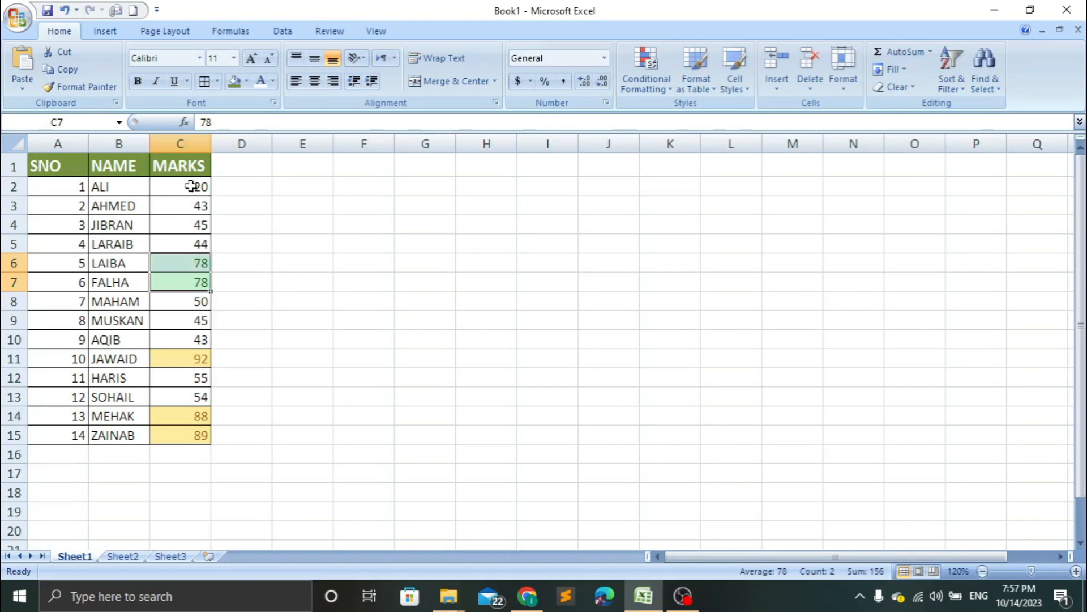
Step: Clear the top 5 and top 3 conditional formatting rules from the MARKS cells C2:C15 only
{"action": "left_click_drag", "start_coordinate": [191, 186], "coordinate": [198, 451]}
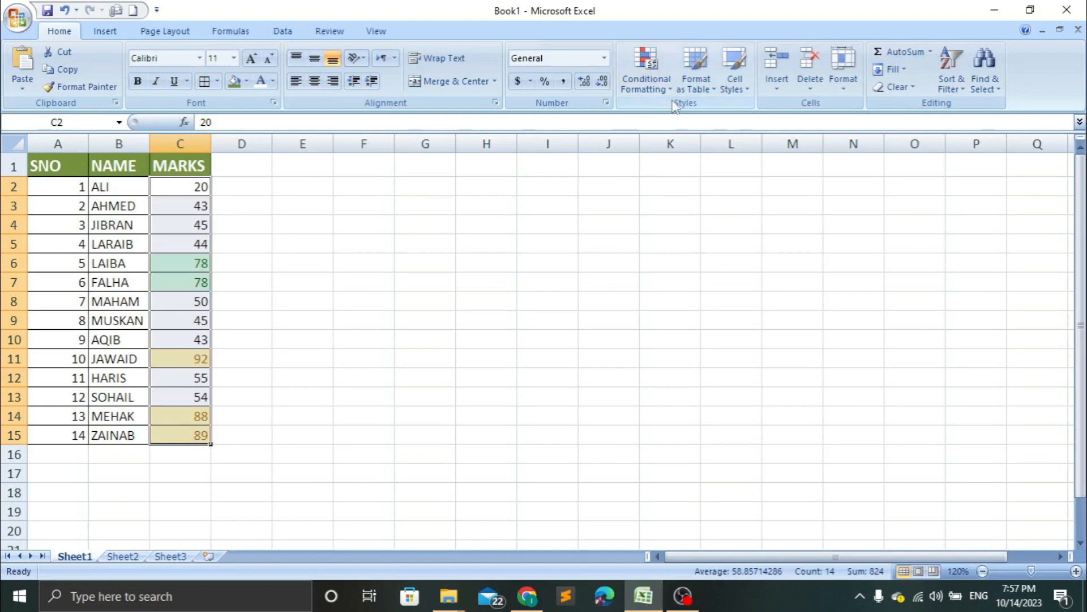
{"action": "left_click", "coordinate": [654, 88]}
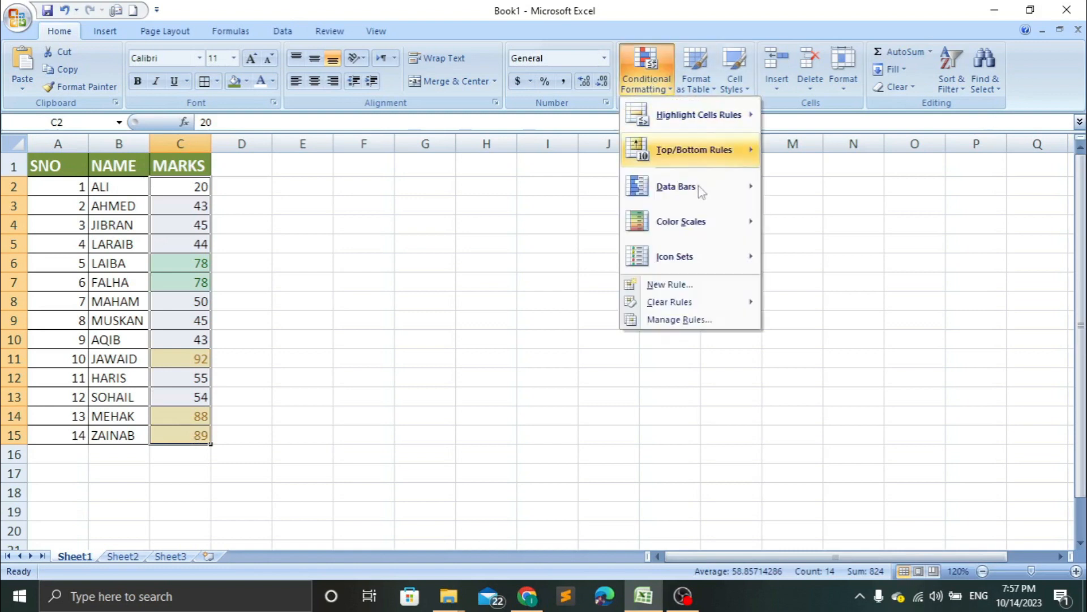
{"action": "mouse_move", "coordinate": [731, 302]}
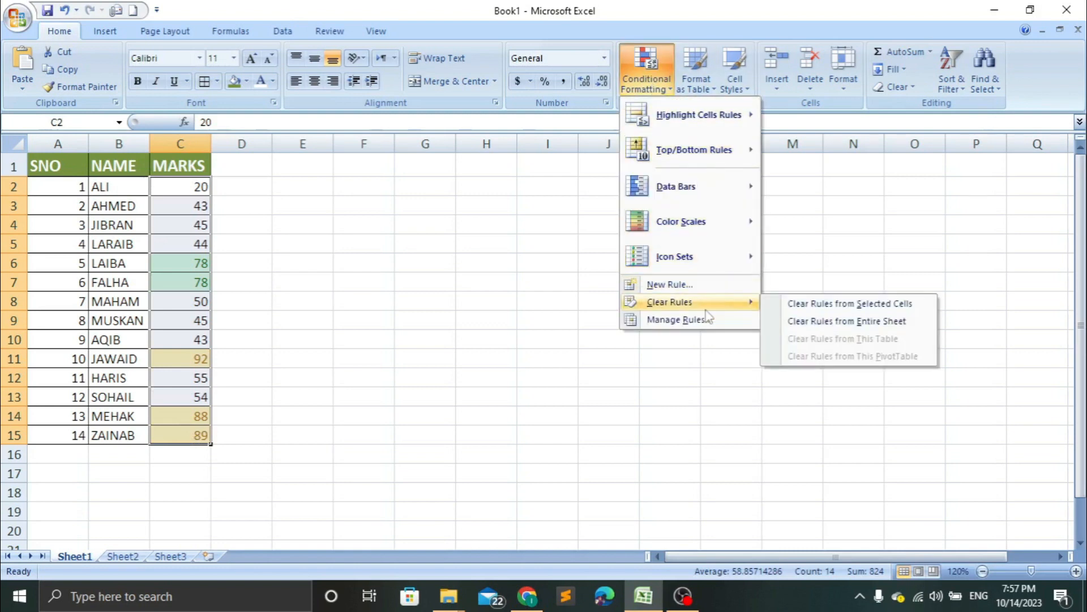
{"action": "left_click", "coordinate": [799, 306]}
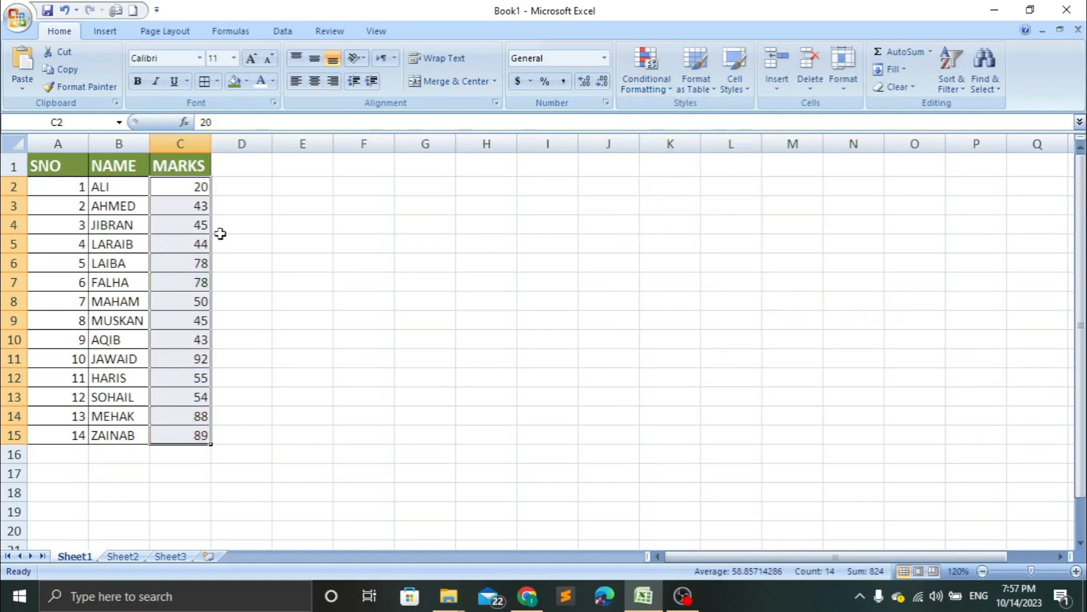
Step: Highlight the bottom 10 values in the MARKS cells C2:C15 with Light Red Fill with Dark Red Text using a Bottom 10 Items rule
{"action": "left_click", "coordinate": [650, 85]}
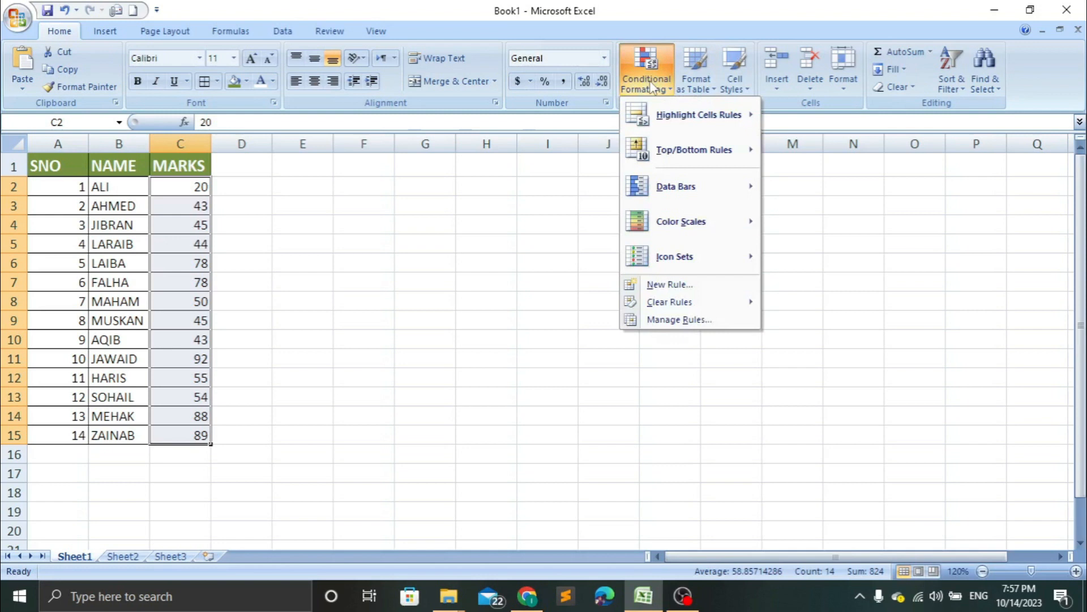
{"action": "mouse_move", "coordinate": [724, 159]}
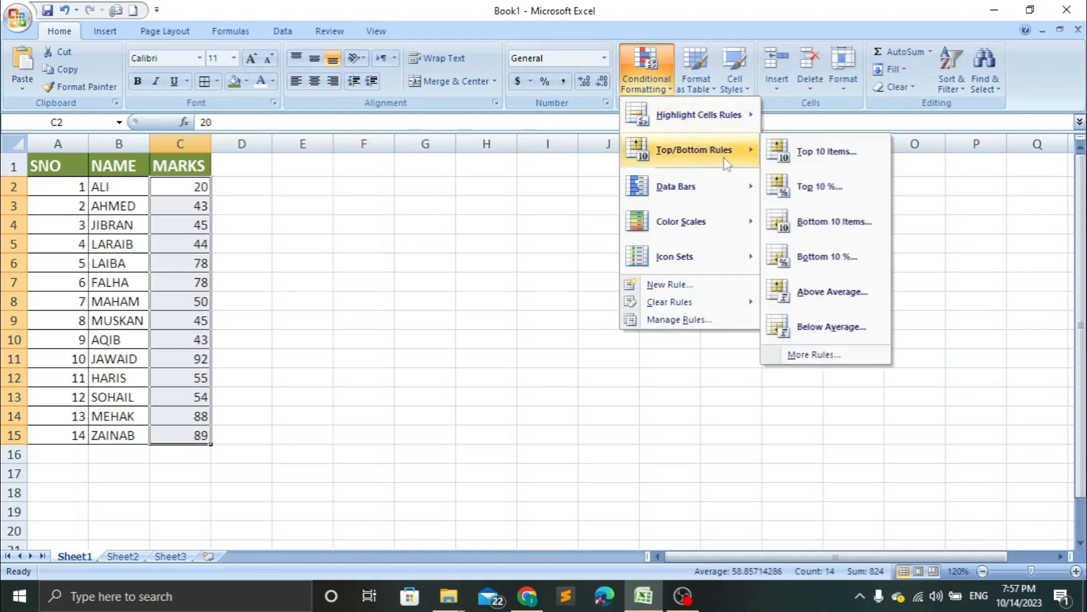
{"action": "left_click", "coordinate": [840, 226]}
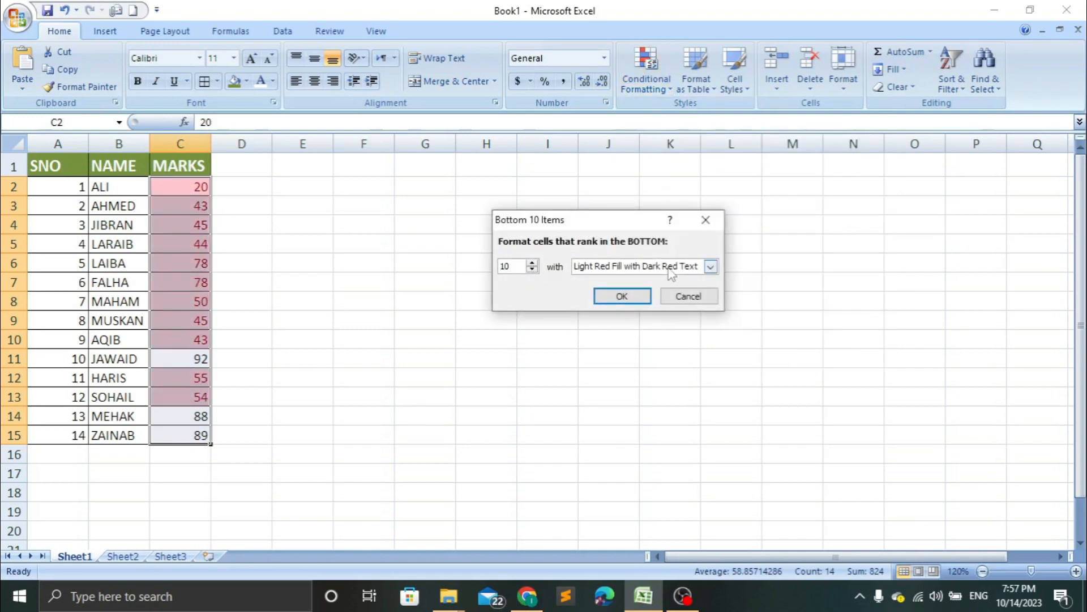
{"action": "left_click", "coordinate": [635, 295]}
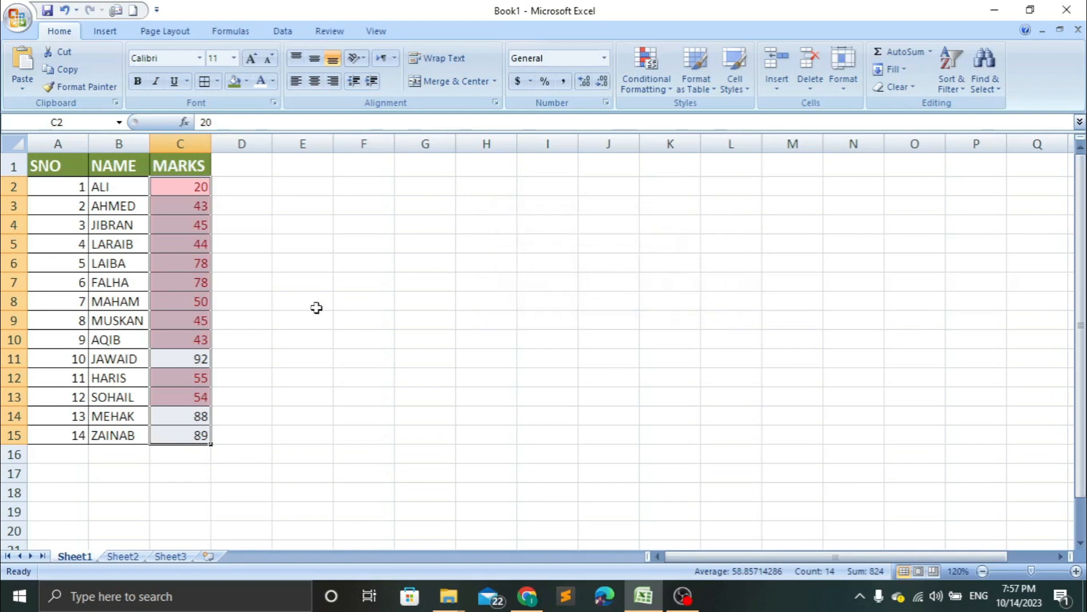
{"action": "left_click", "coordinate": [192, 326]}
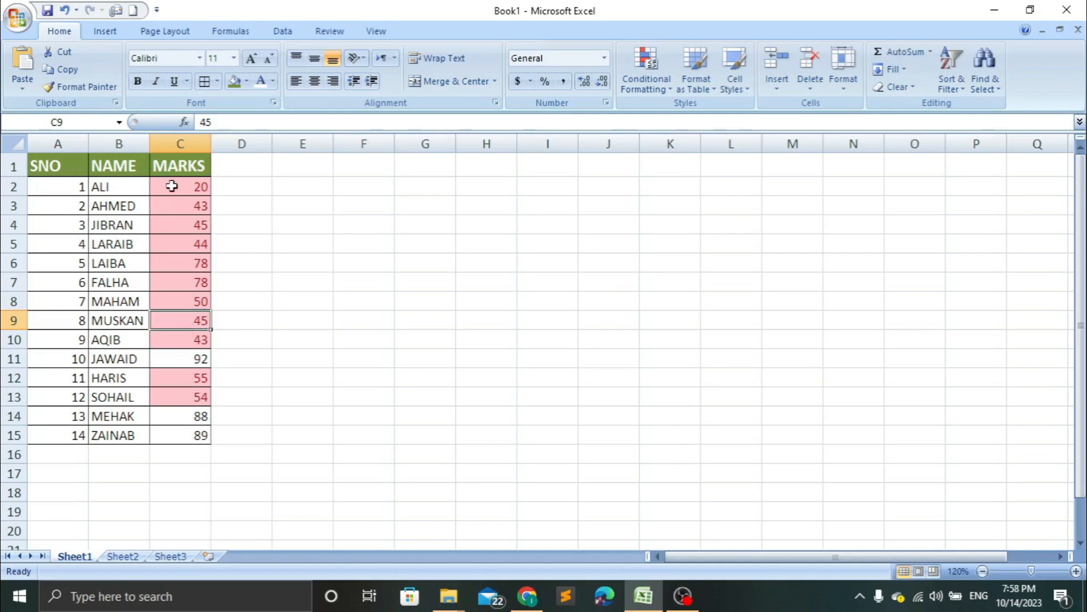
{"action": "left_click_drag", "start_coordinate": [171, 186], "coordinate": [178, 337]}
{"action": "mouse_move", "coordinate": [182, 392]}
{"action": "left_mouse_down"}
{"action": "mouse_move", "coordinate": [181, 409]}
{"action": "mouse_move", "coordinate": [191, 391]}
{"action": "left_mouse_up"}
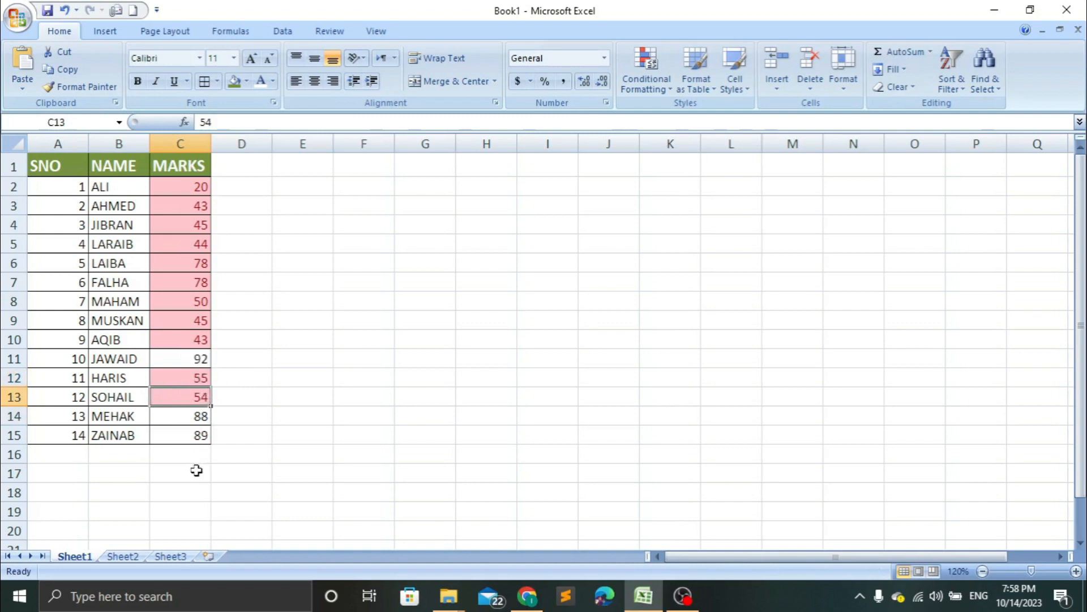
Step: Clear the bottom 10 conditional formatting rule from the selected MARKS cells C2:C15
{"action": "left_click_drag", "start_coordinate": [197, 436], "coordinate": [186, 190]}
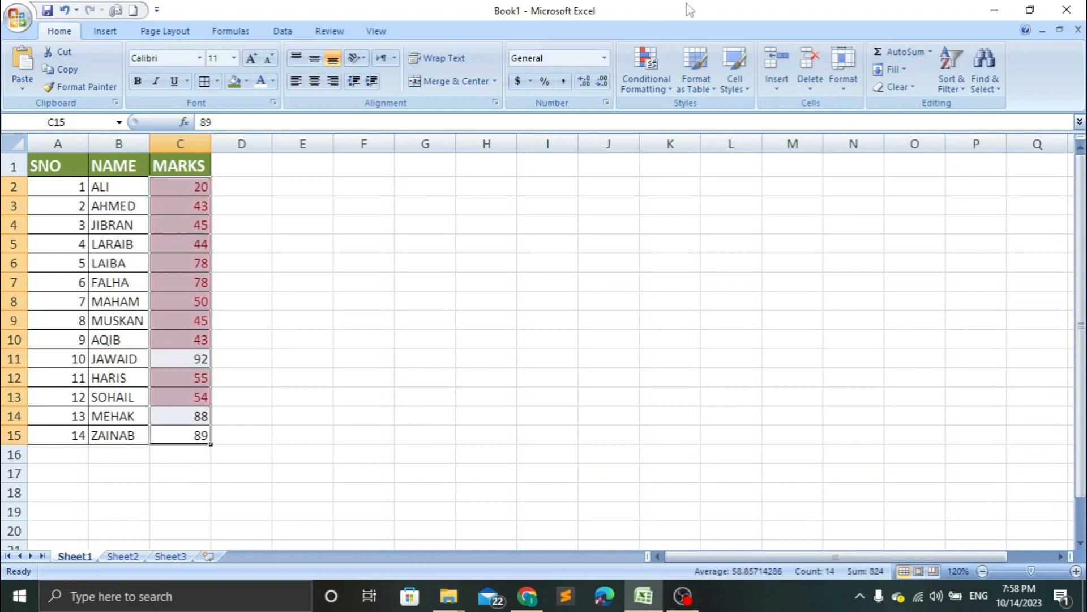
{"action": "left_click", "coordinate": [654, 63]}
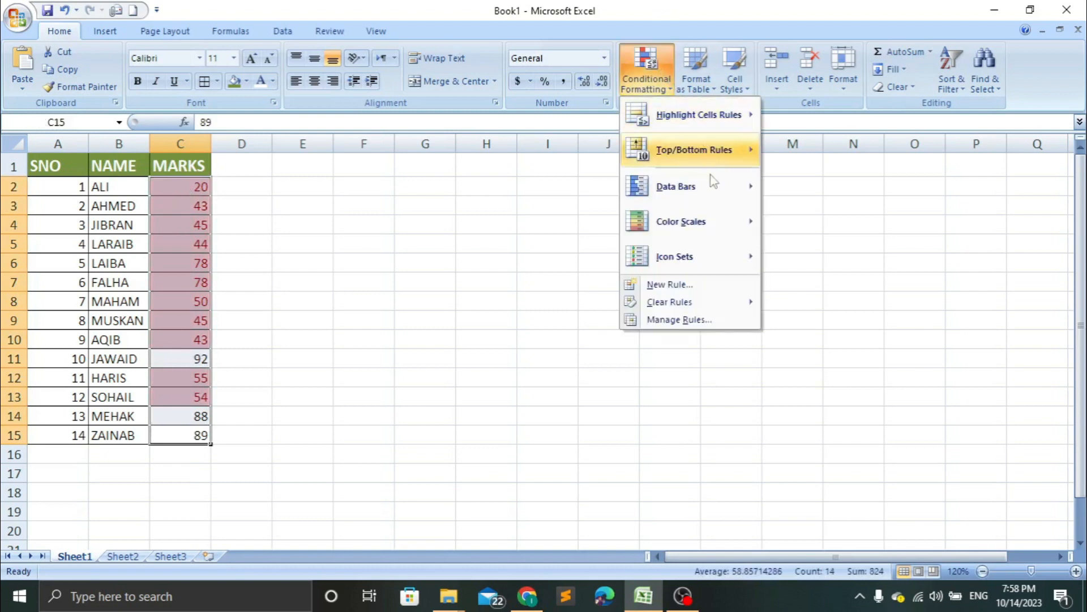
{"action": "mouse_move", "coordinate": [702, 300]}
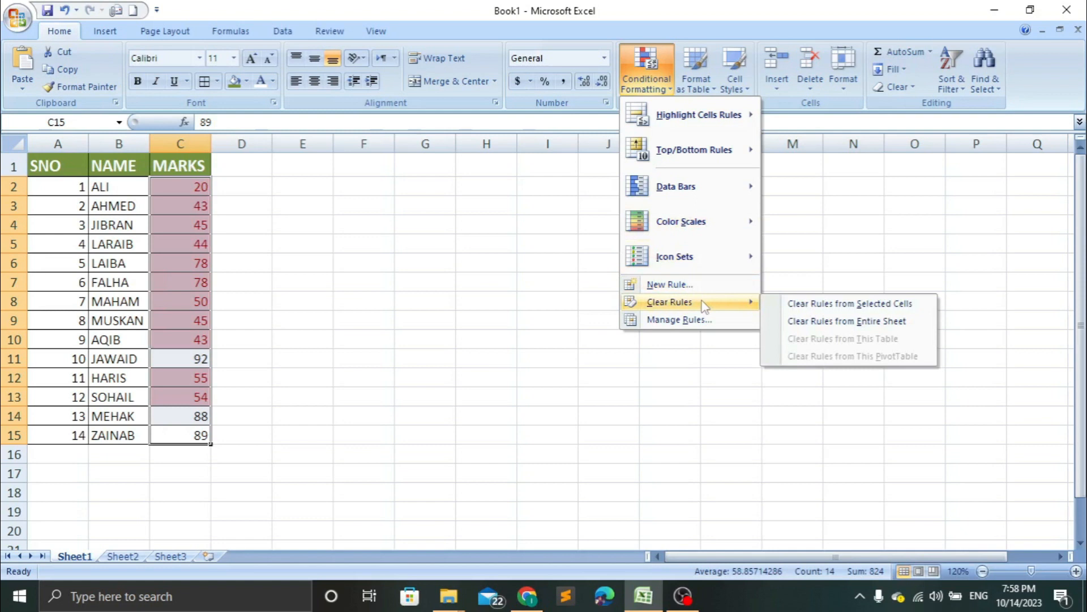
{"action": "left_click", "coordinate": [833, 304]}
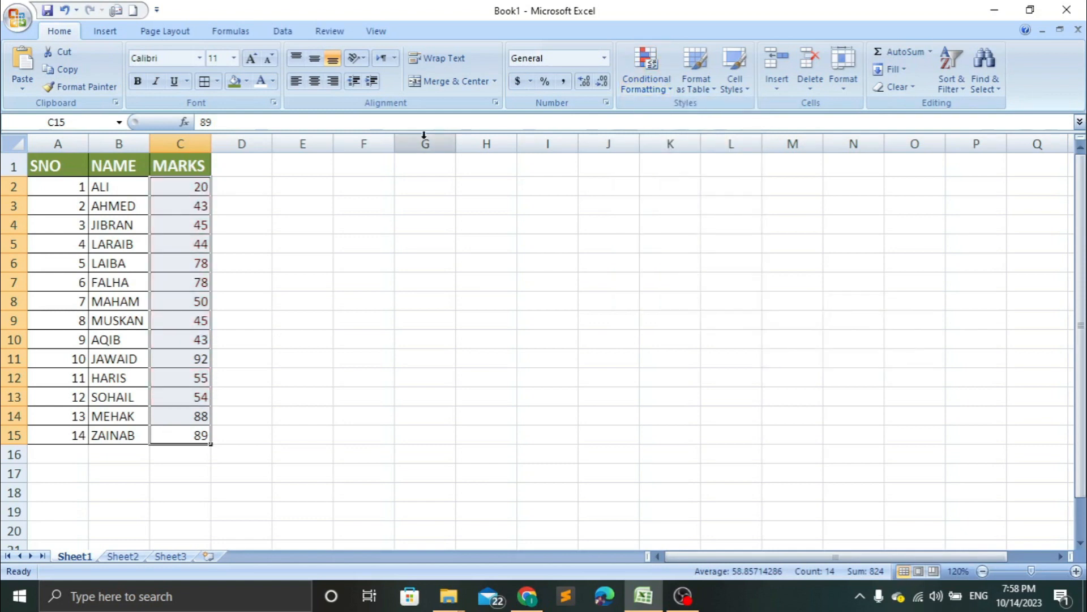
Step: Add a Bottom 10 Items rule to C2:C15 that formats the bottom 3 marks with Light Red Fill with Dark Red Text
{"action": "left_click", "coordinate": [644, 89]}
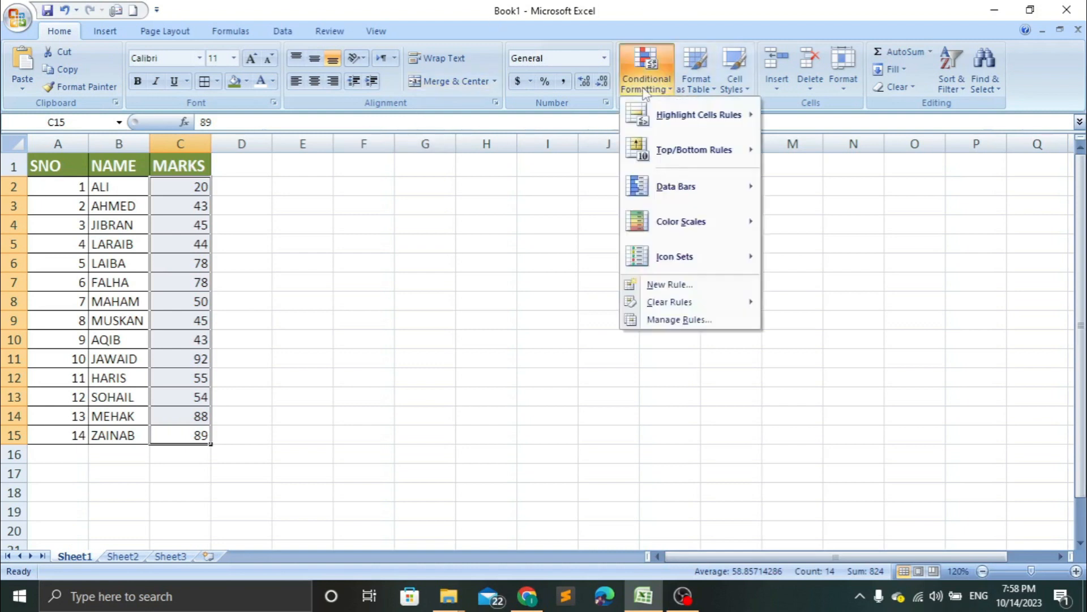
{"action": "mouse_move", "coordinate": [696, 152]}
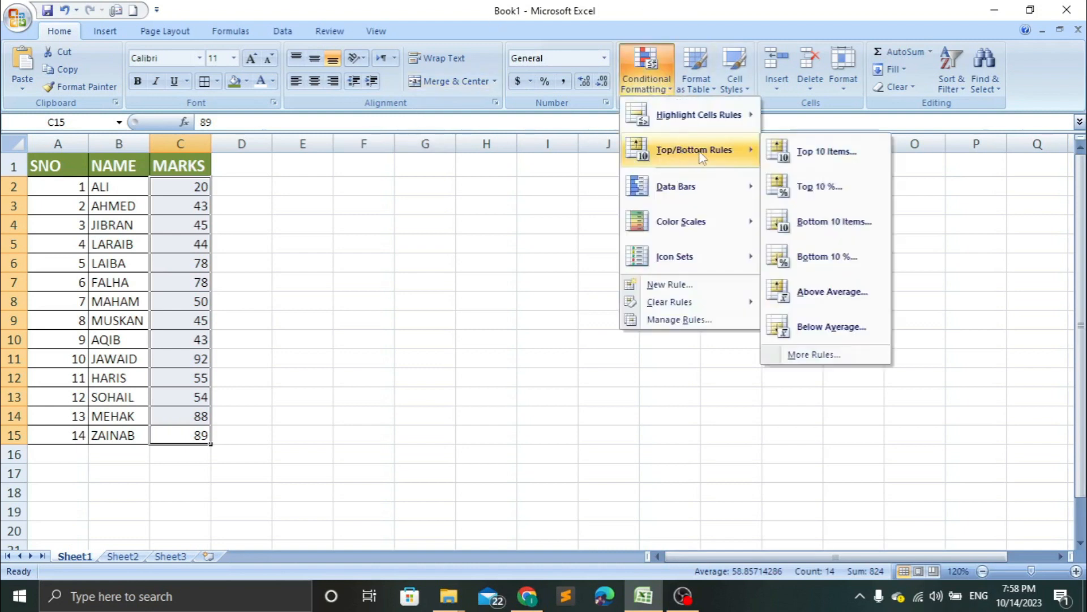
{"action": "left_click", "coordinate": [840, 226]}
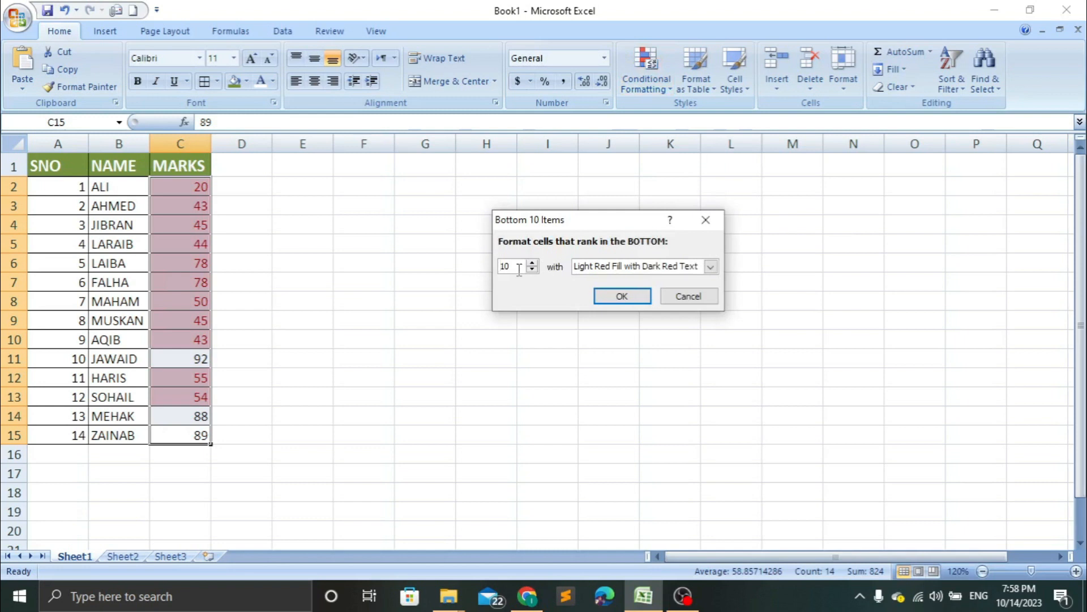
{"action": "left_click_drag", "start_coordinate": [517, 265], "coordinate": [492, 266]}
{"action": "type", "text": "3"}
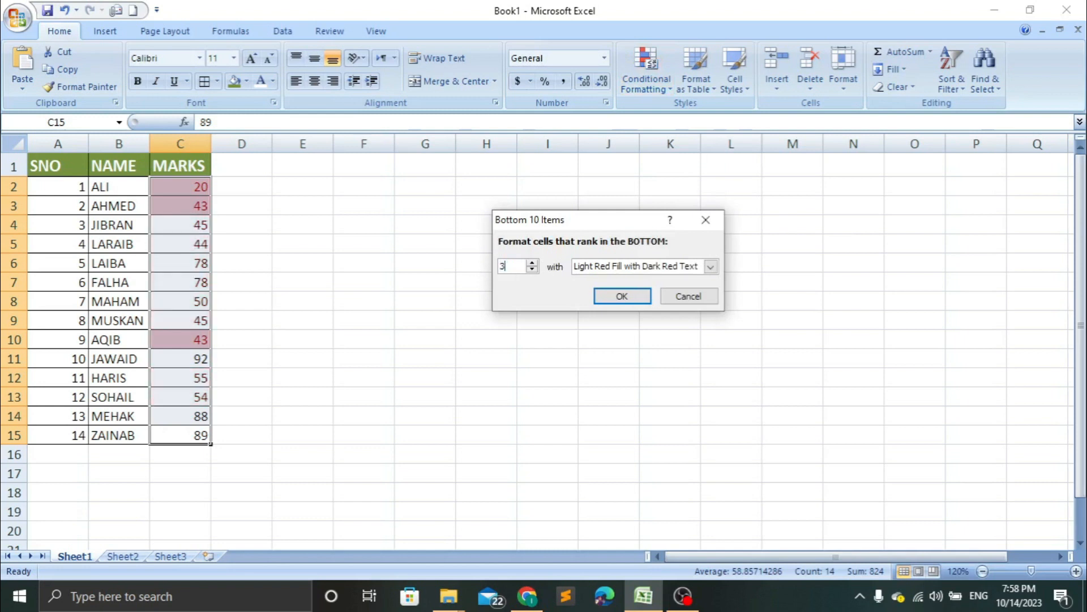
{"action": "left_click", "coordinate": [626, 297]}
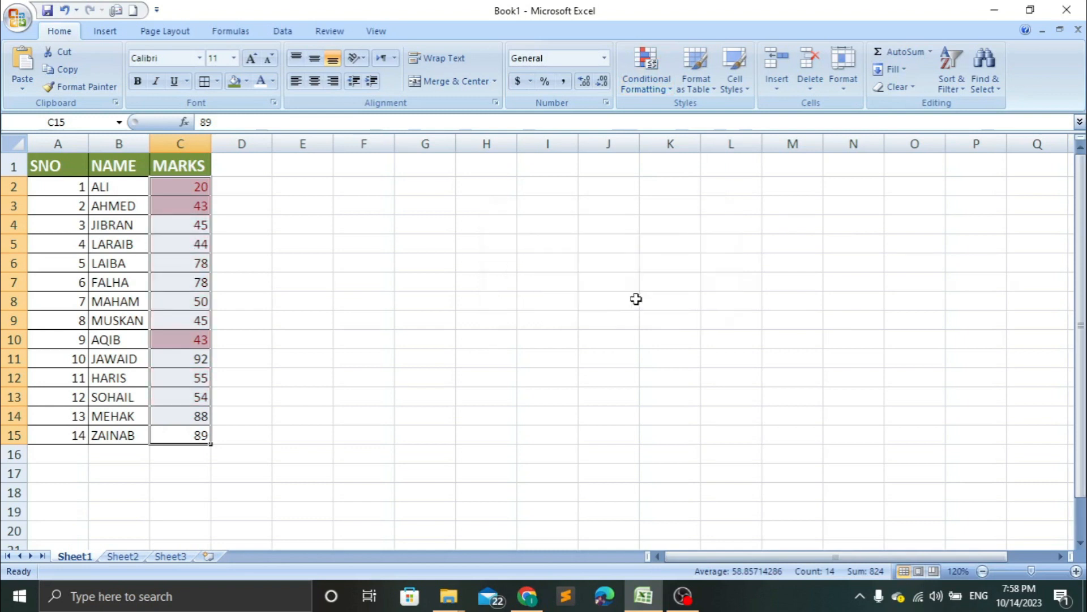
{"action": "left_click", "coordinate": [403, 303]}
{"action": "key", "text": "Left"}
{"action": "key", "text": "Left"}
{"action": "key", "text": "Left"}
{"action": "key", "text": "Left"}
{"action": "key", "text": "Down"}
{"action": "key", "text": "Down"}
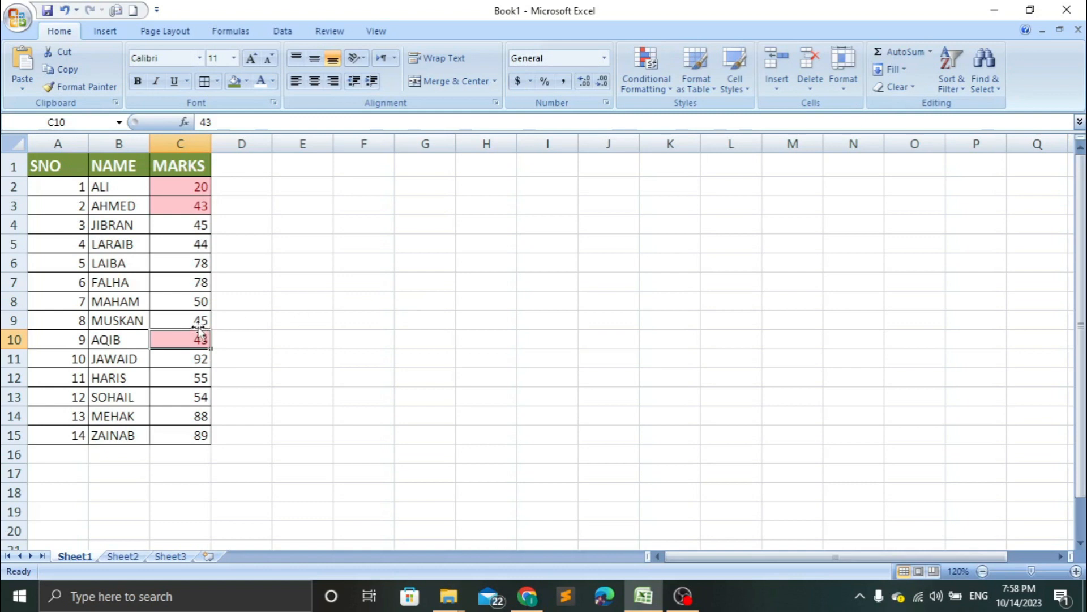
Step: Clear the bottom 3 conditional formatting rule from the selected MARKS cells C2:C15
{"action": "left_click_drag", "start_coordinate": [192, 440], "coordinate": [182, 187]}
{"action": "left_click", "coordinate": [647, 74]}
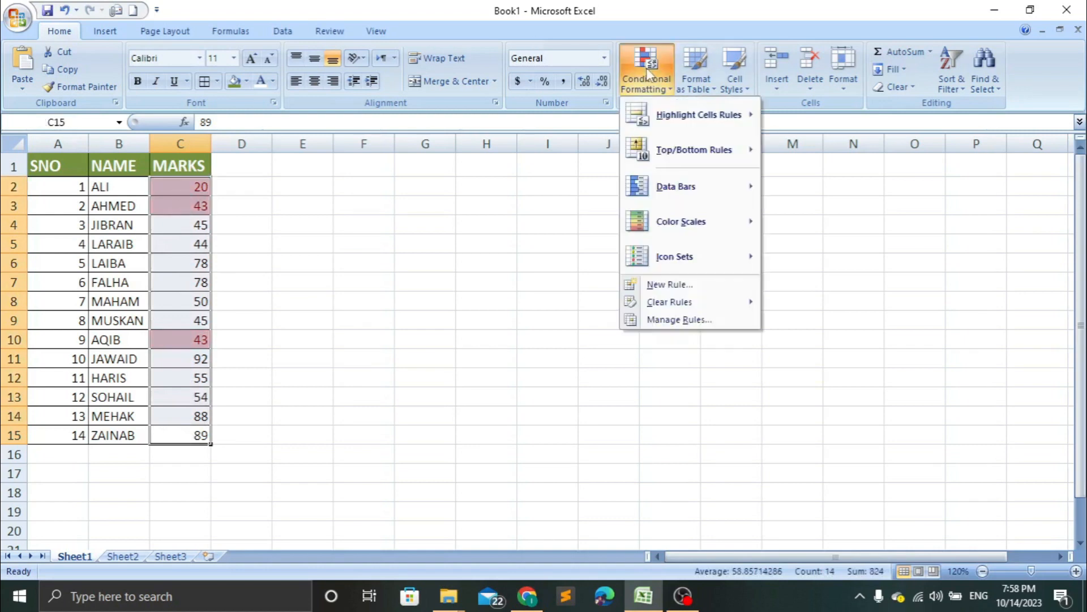
{"action": "left_click", "coordinate": [786, 303]}
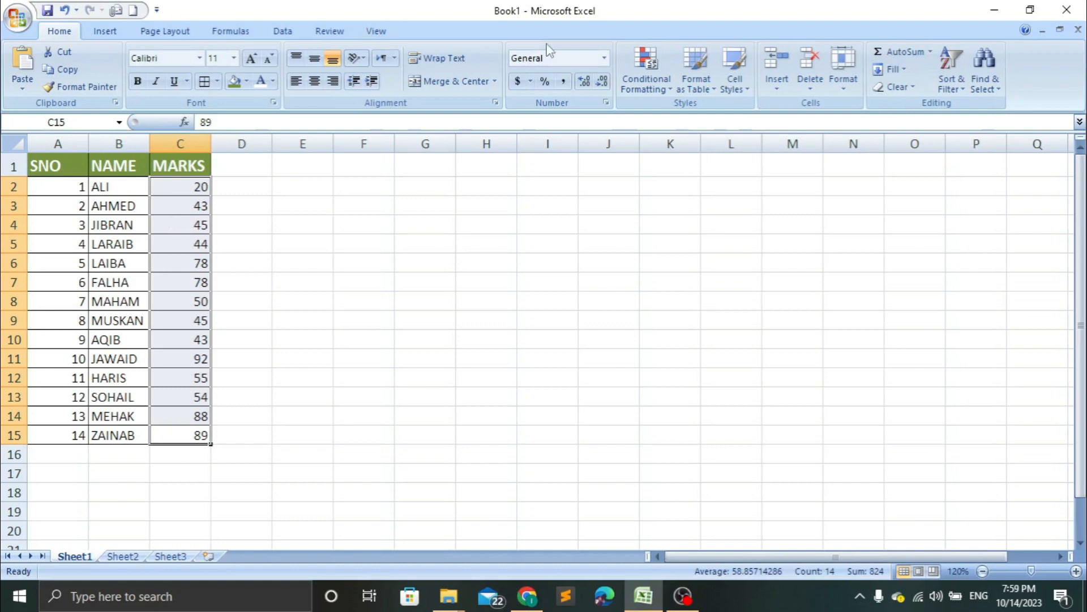
Step: Highlight the above-average marks in C2:C15 with a light red fill and dark red text using an Above Average rule
{"action": "left_click", "coordinate": [646, 79]}
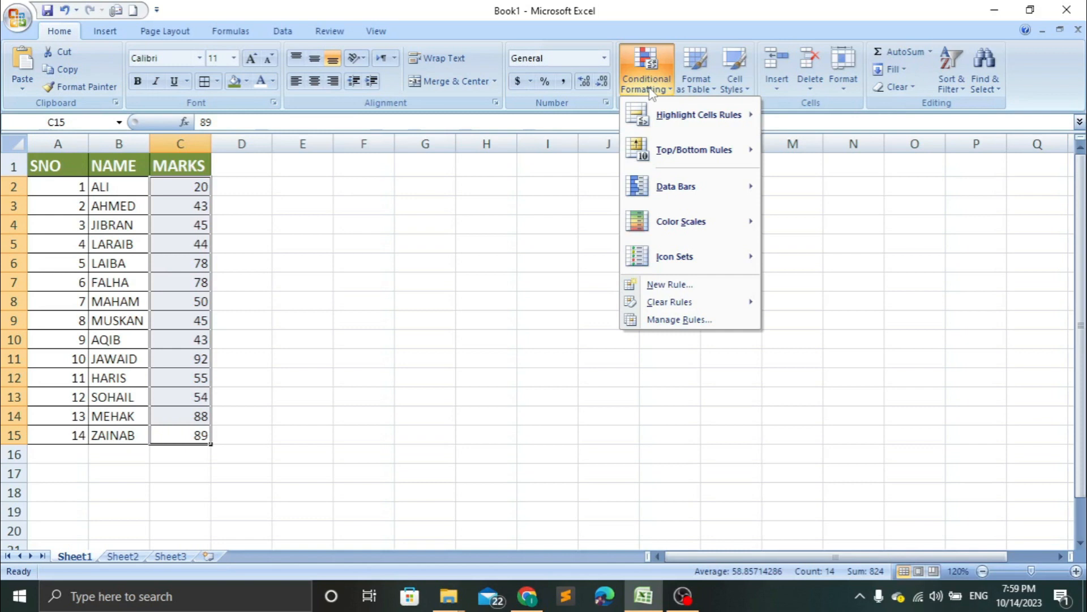
{"action": "mouse_move", "coordinate": [728, 164]}
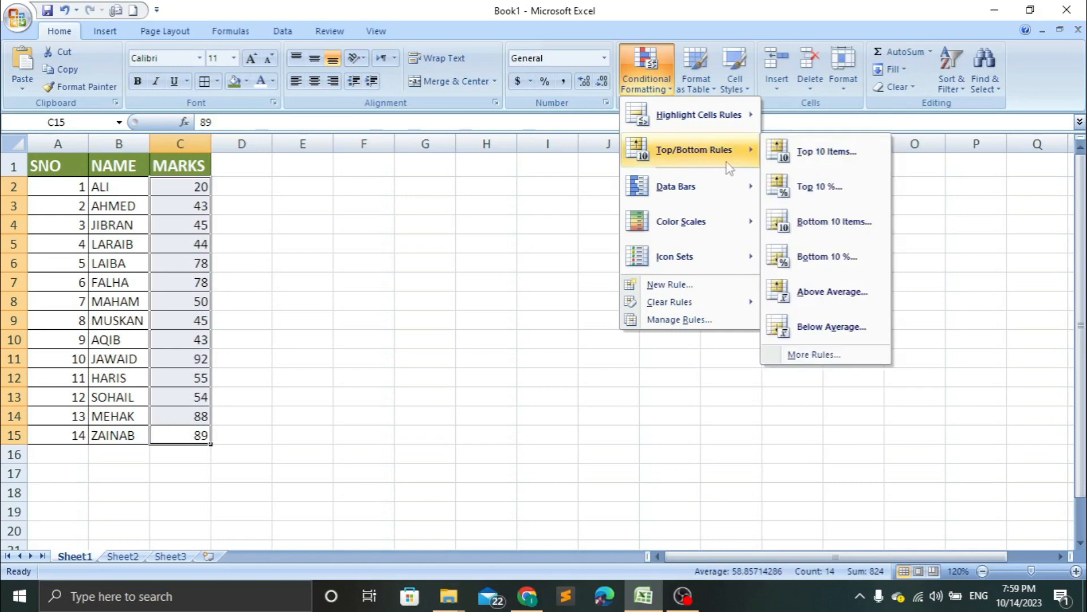
{"action": "left_click", "coordinate": [851, 303]}
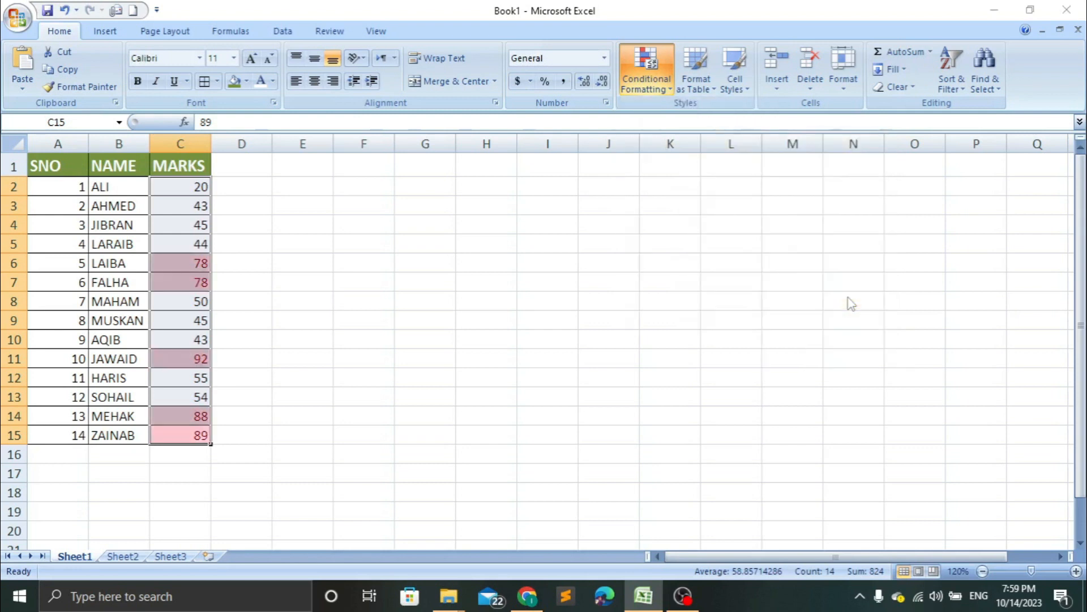
{"action": "left_click", "coordinate": [641, 295]}
{"action": "key", "text": "Right"}
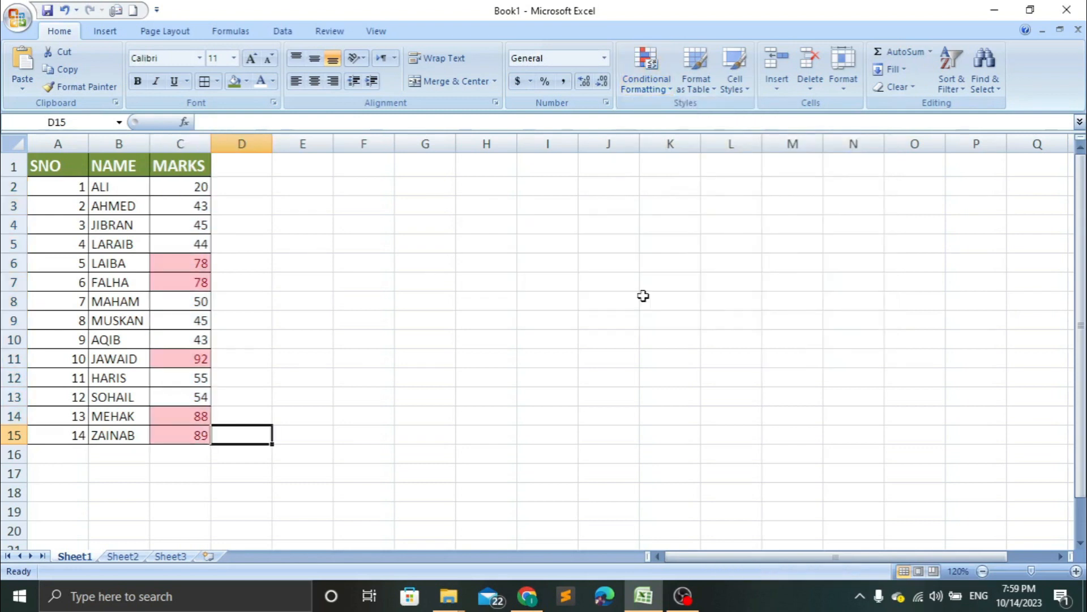
{"action": "key", "text": "Left"}
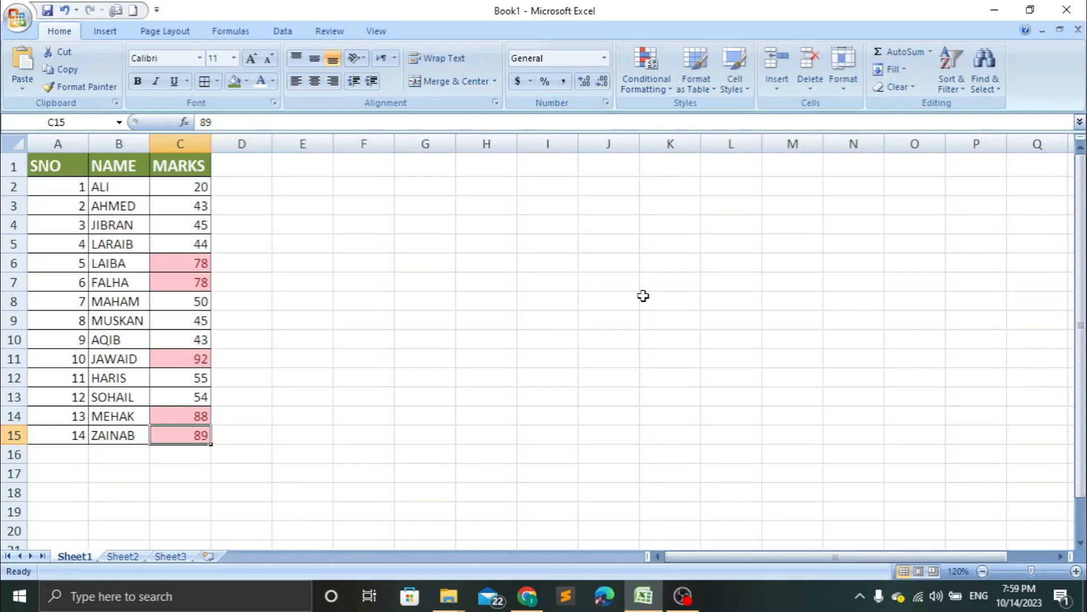
Step: Calculate the average of the marks in cell E7 with the formula =AVERAGE(C2:C15)
{"action": "left_click", "coordinate": [303, 287]}
{"action": "type", "text": "="}
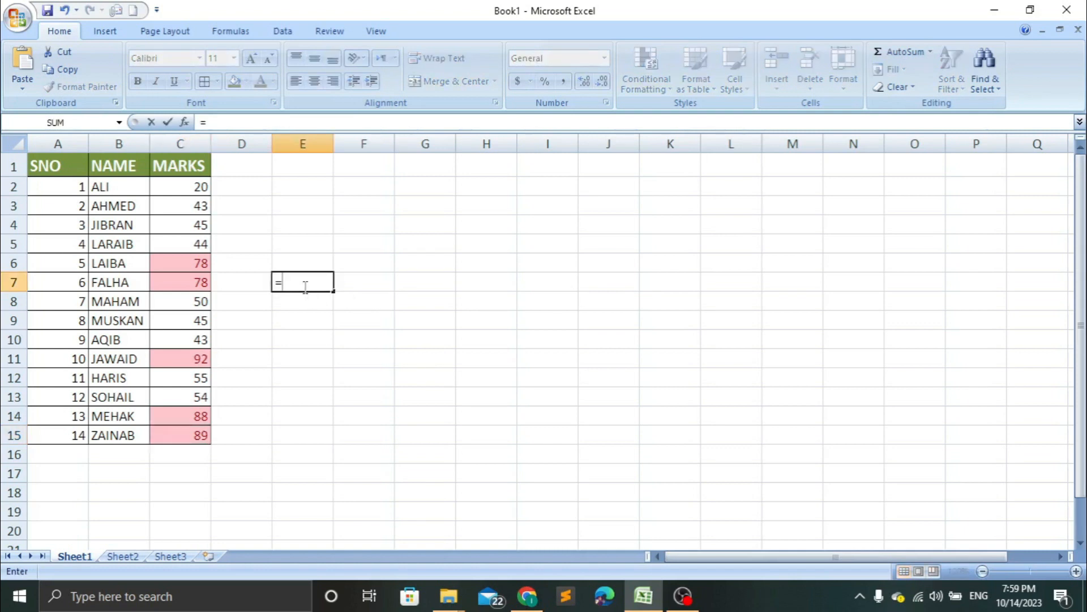
{"action": "type", "text": "AVER"}
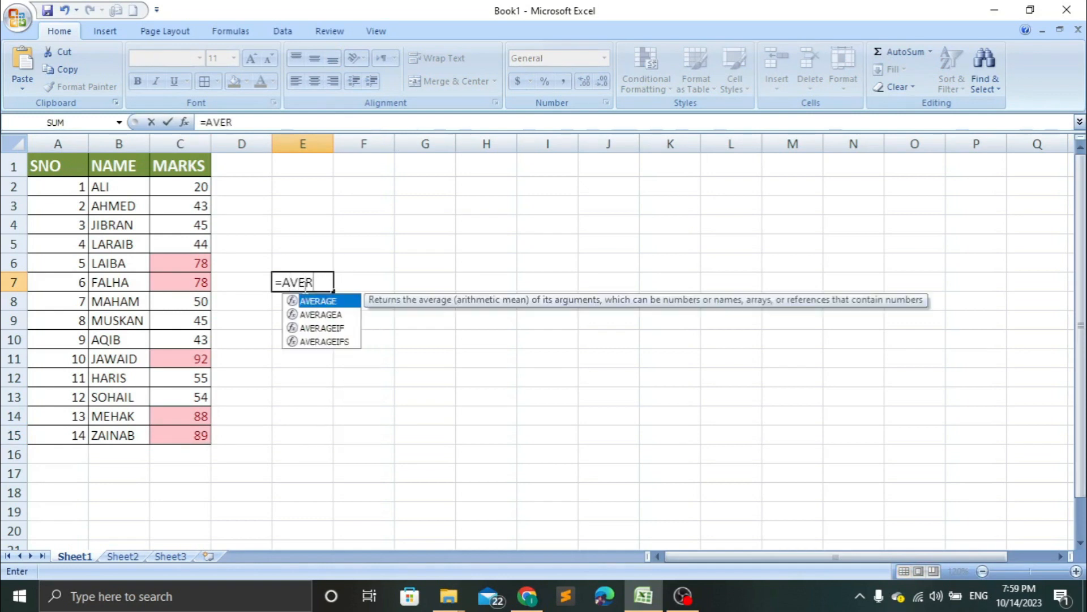
{"action": "key", "text": "Tab"}
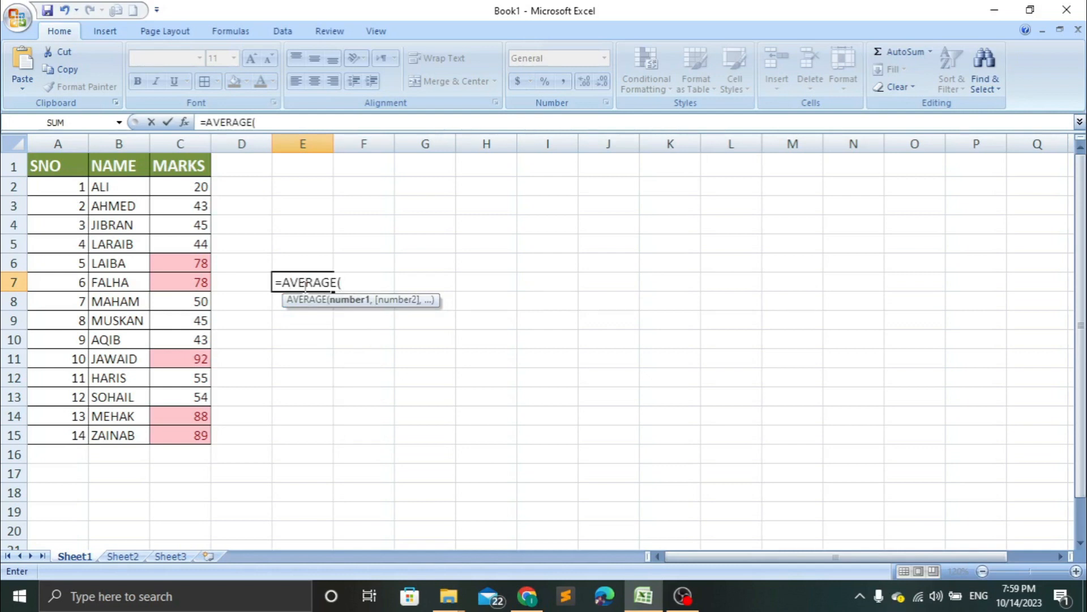
{"action": "left_click_drag", "start_coordinate": [184, 180], "coordinate": [194, 430]}
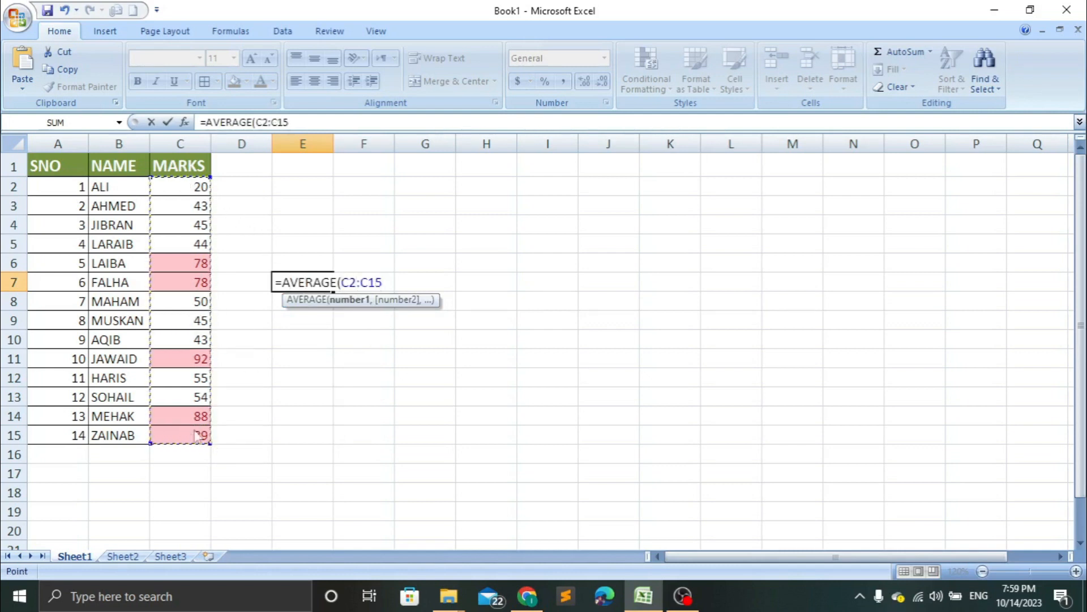
{"action": "type", "text": ")"}
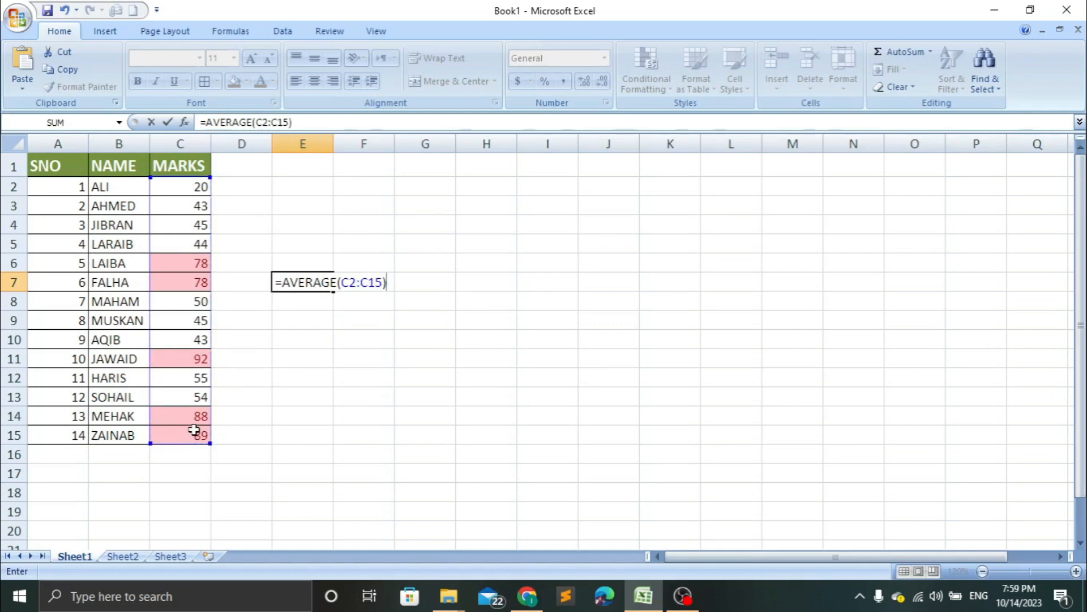
{"action": "key", "text": "Return"}
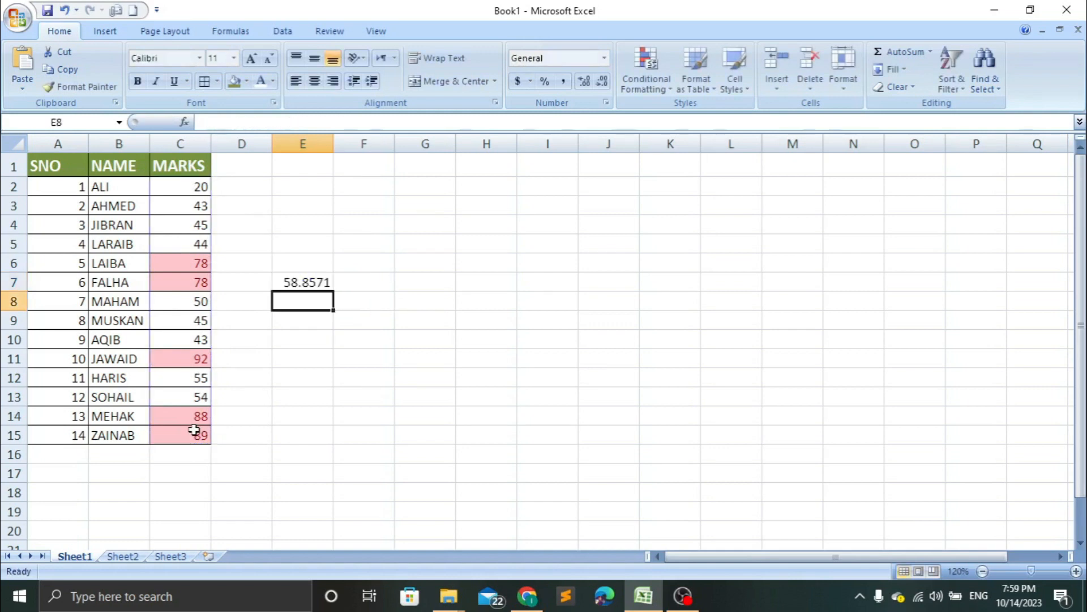
Step: Reduce the decimals shown for the average in cell E7 until it displays as a whole number
{"action": "key", "text": "Up"}
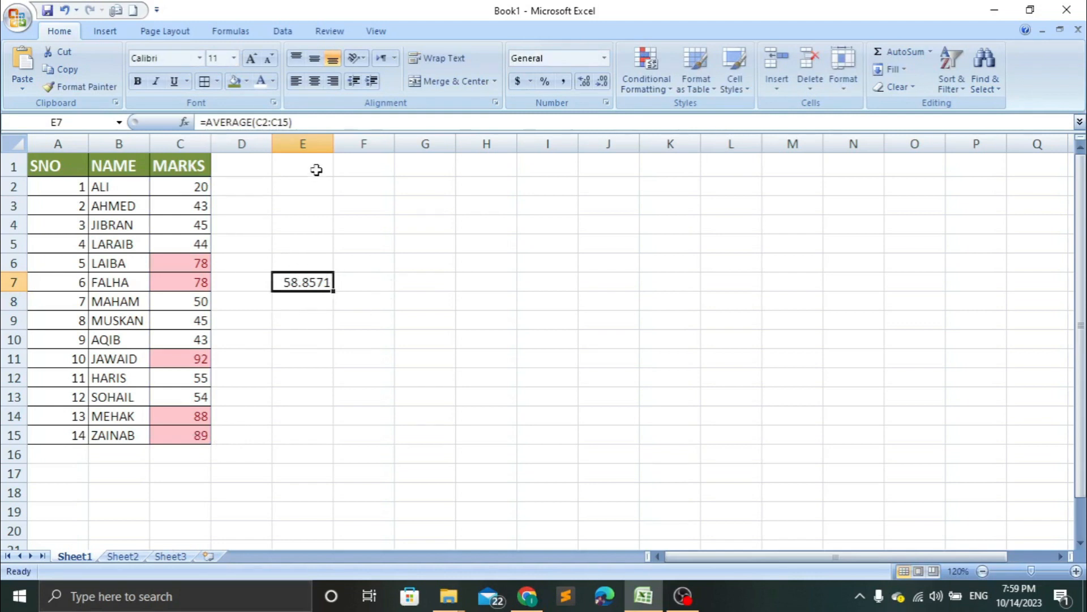
{"action": "left_click", "coordinate": [601, 88]}
{"action": "left_click", "coordinate": [603, 89]}
{"action": "left_click", "coordinate": [604, 86]}
{"action": "left_click", "coordinate": [604, 86]}
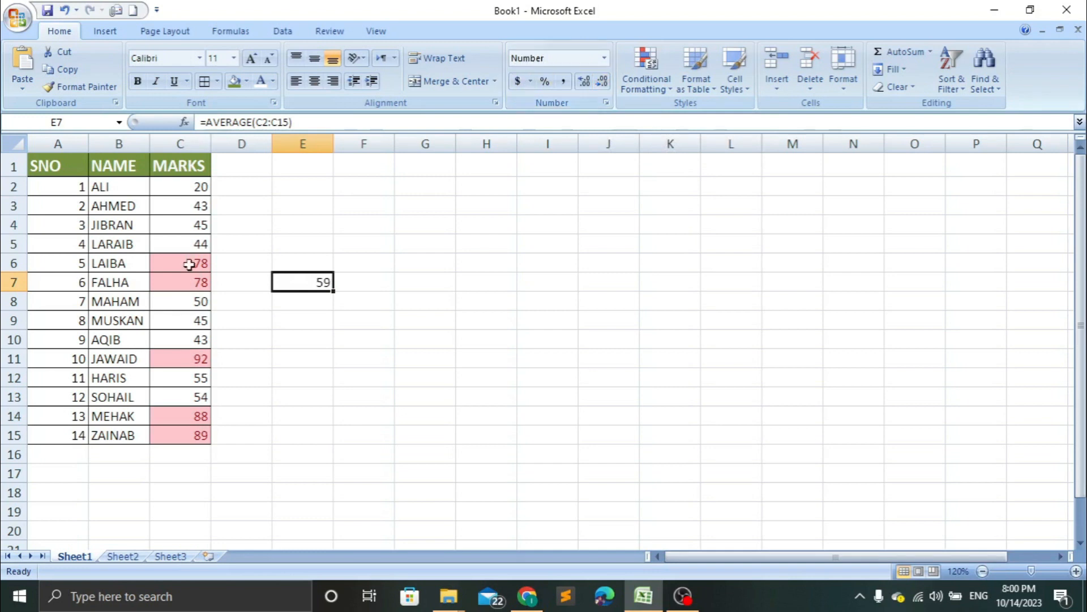
Step: Highlight the below-average marks in C2:C15 using a Below Average rule with Green Fill with Dark Green Text
{"action": "left_click_drag", "start_coordinate": [189, 264], "coordinate": [189, 421]}
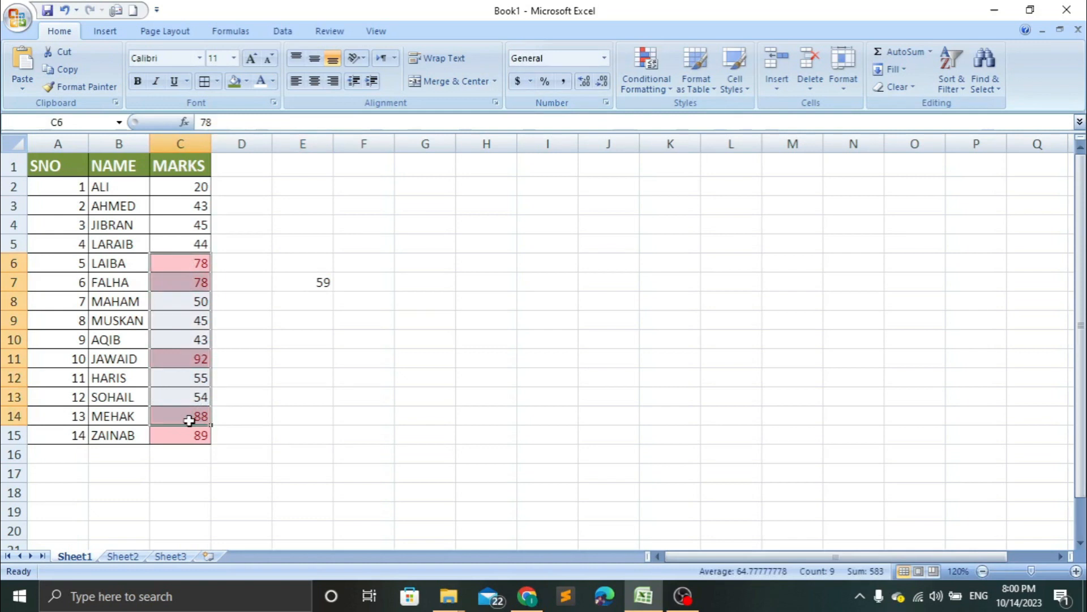
{"action": "key", "text": "shift+BackSpace"}
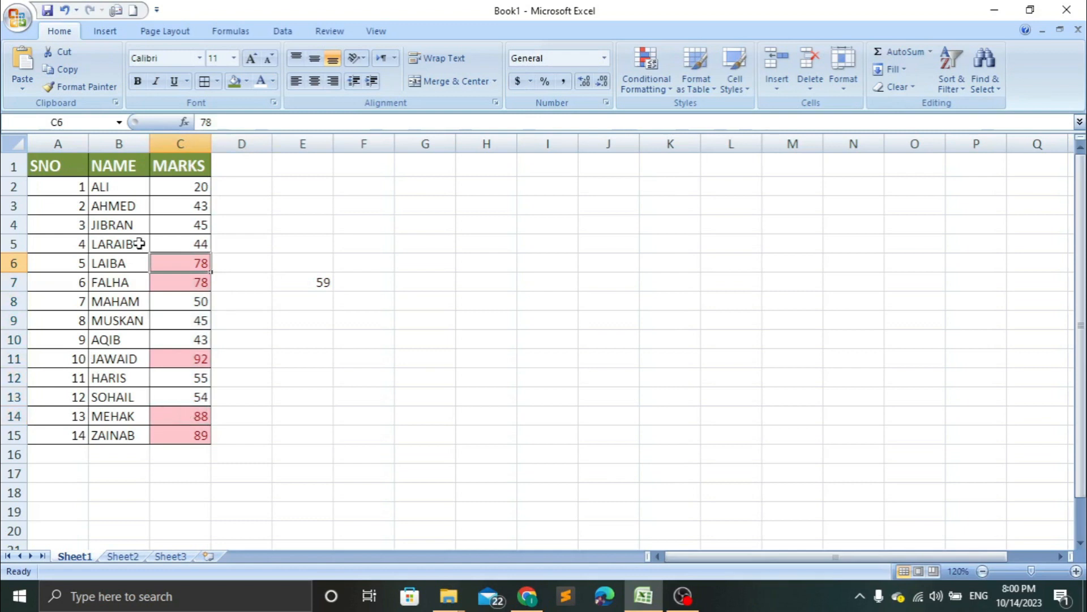
{"action": "left_click_drag", "start_coordinate": [180, 185], "coordinate": [179, 433]}
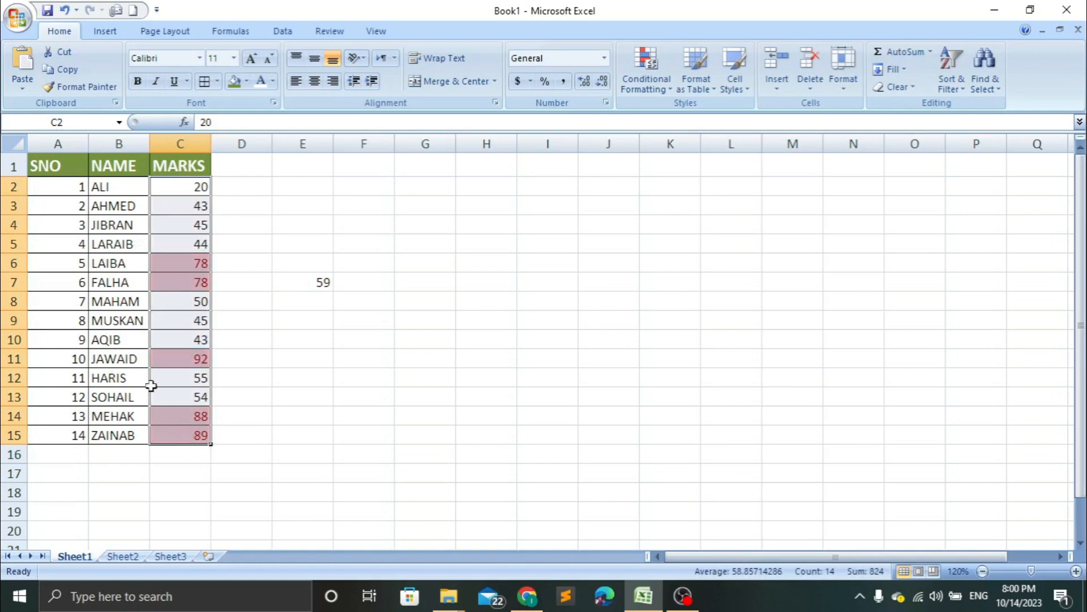
{"action": "left_click", "coordinate": [637, 75]}
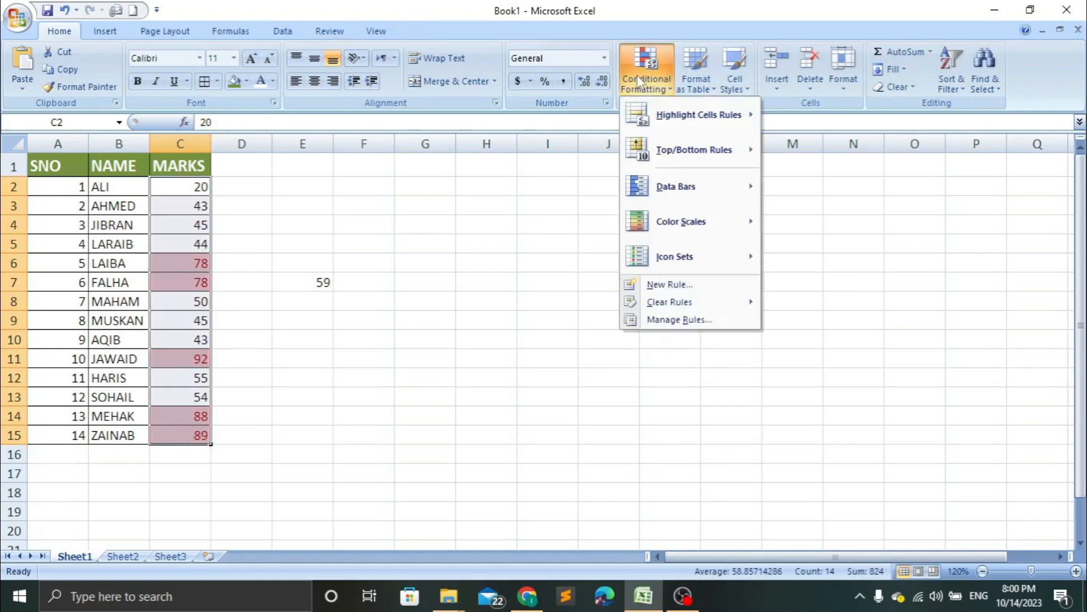
{"action": "mouse_move", "coordinate": [694, 149]}
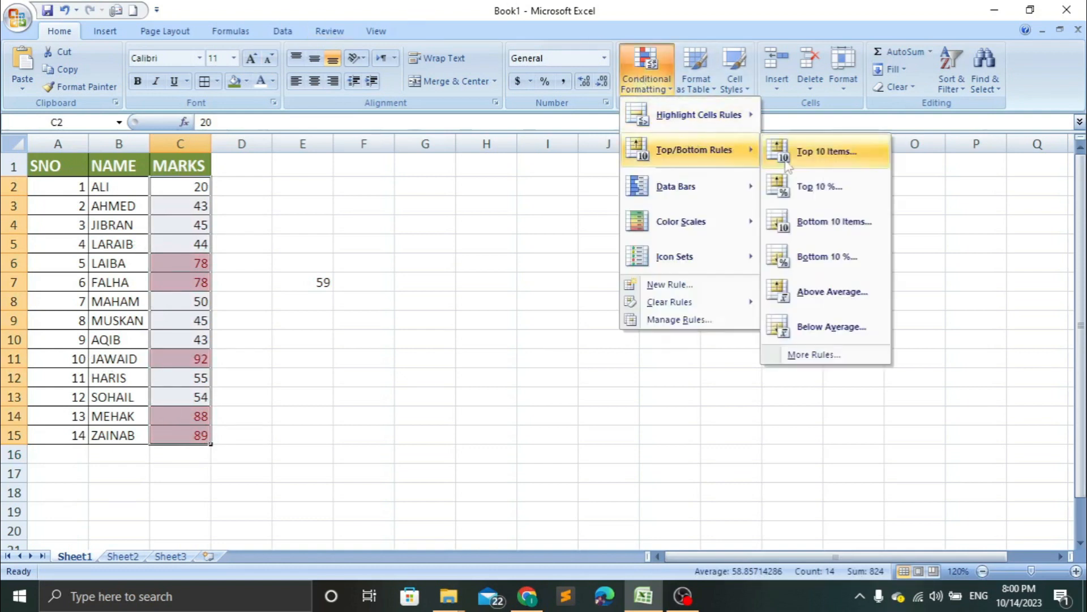
{"action": "left_click", "coordinate": [849, 331]}
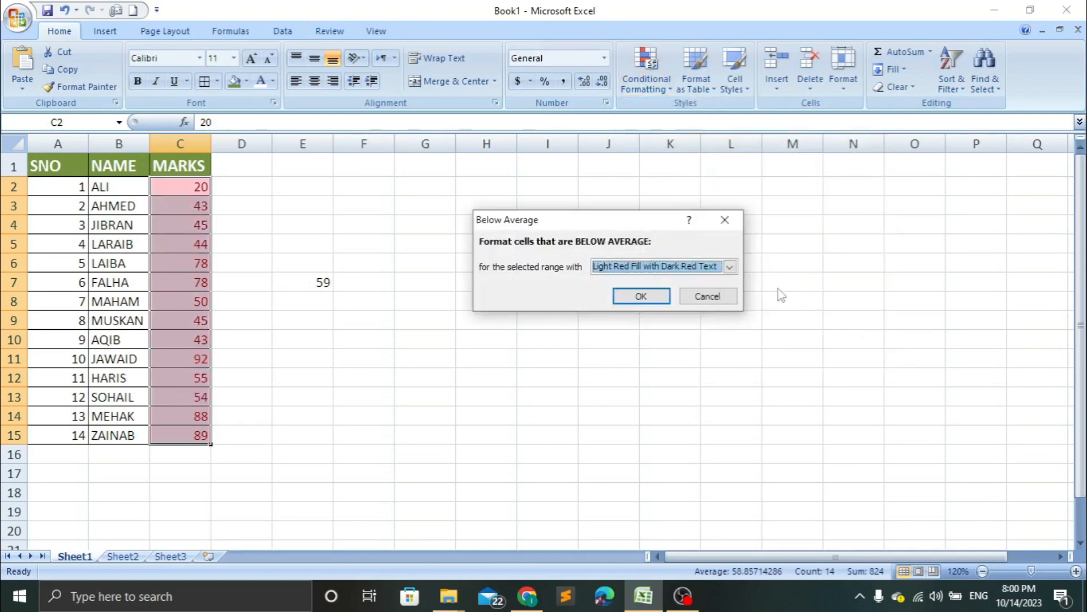
{"action": "left_click", "coordinate": [730, 266]}
{"action": "left_click", "coordinate": [697, 302]}
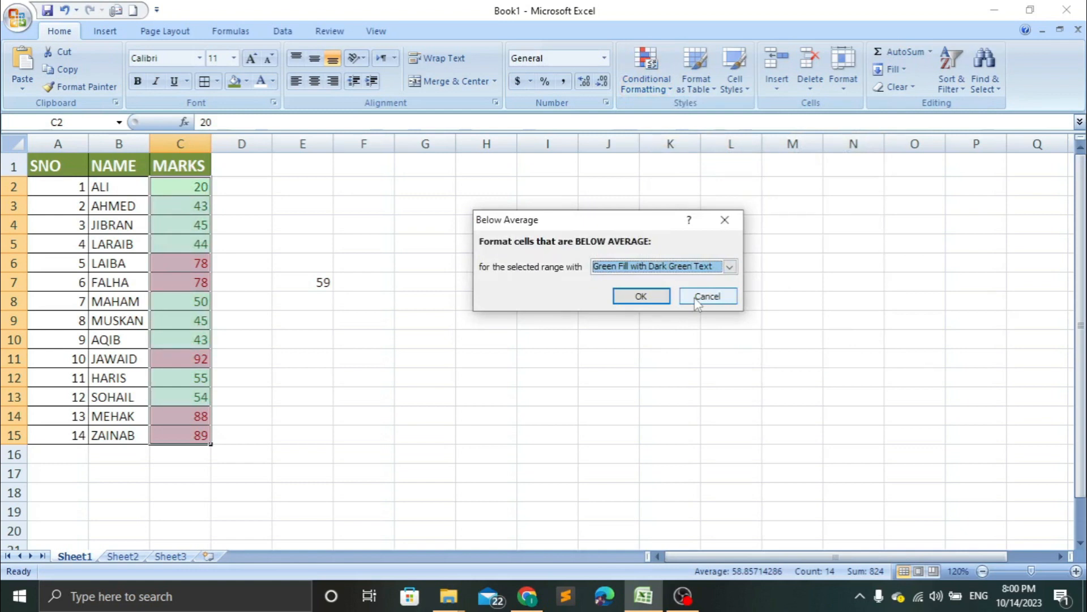
{"action": "left_click", "coordinate": [648, 298]}
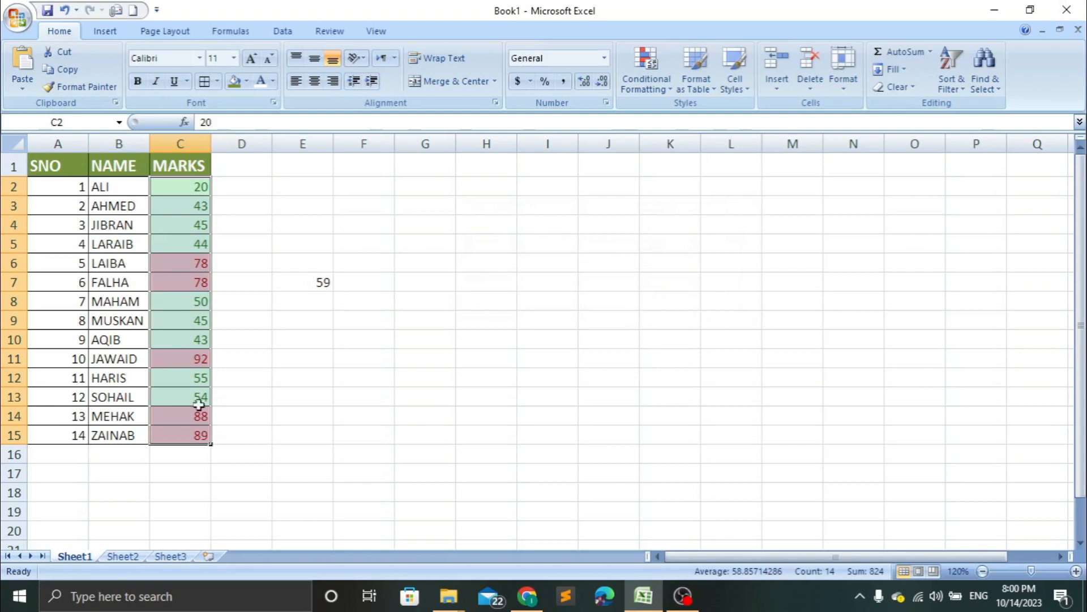
Step: Examine the red and green highlighted marks in C2:C15 to compare the above-average and below-average groups
{"action": "left_click", "coordinate": [193, 437]}
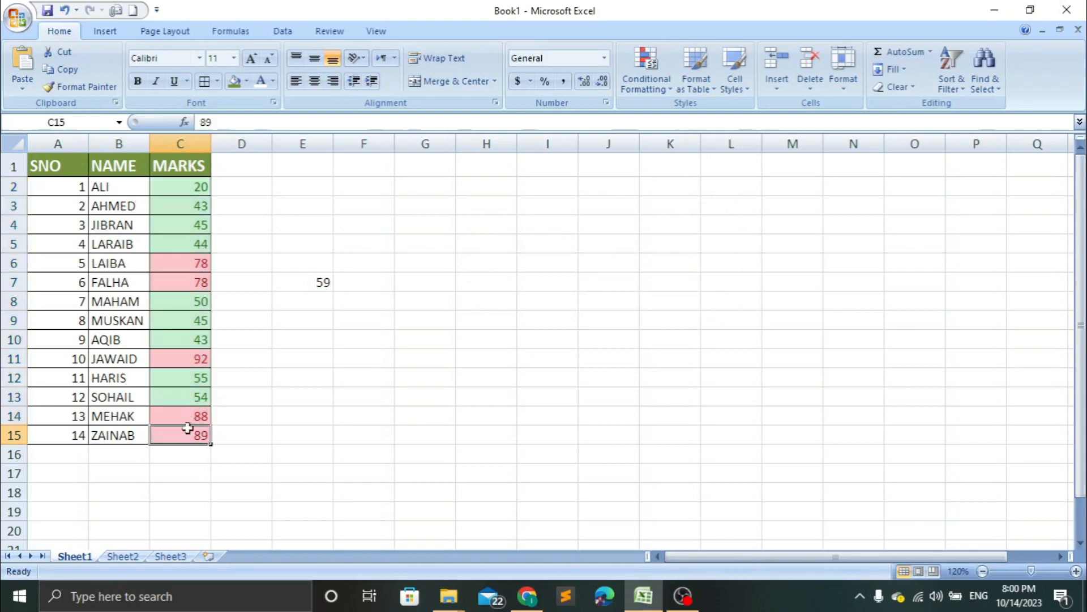
{"action": "left_click_drag", "start_coordinate": [186, 434], "coordinate": [186, 419]}
{"action": "left_click", "coordinate": [190, 358]}
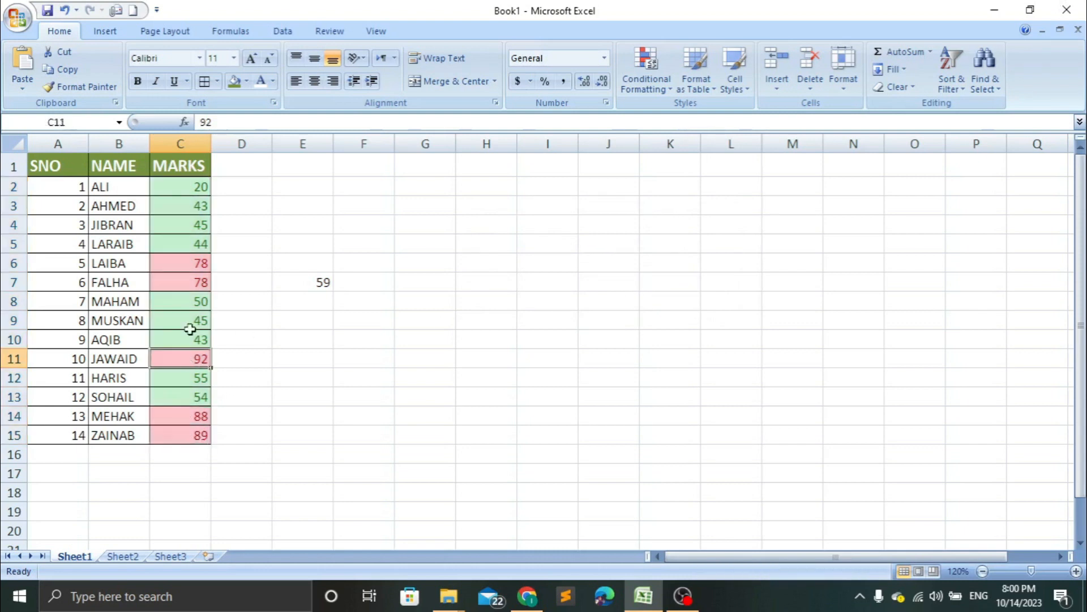
{"action": "left_click_drag", "start_coordinate": [184, 287], "coordinate": [186, 190]}
{"action": "left_click", "coordinate": [185, 301]}
{"action": "left_click_drag", "start_coordinate": [185, 379], "coordinate": [184, 398]}
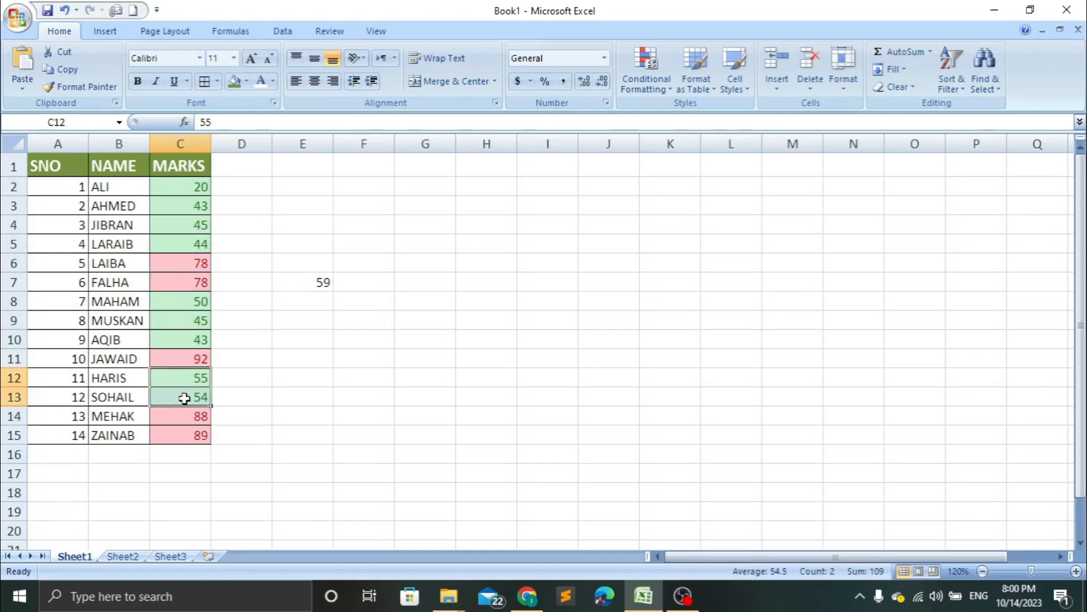
{"action": "left_click", "coordinate": [254, 240]}
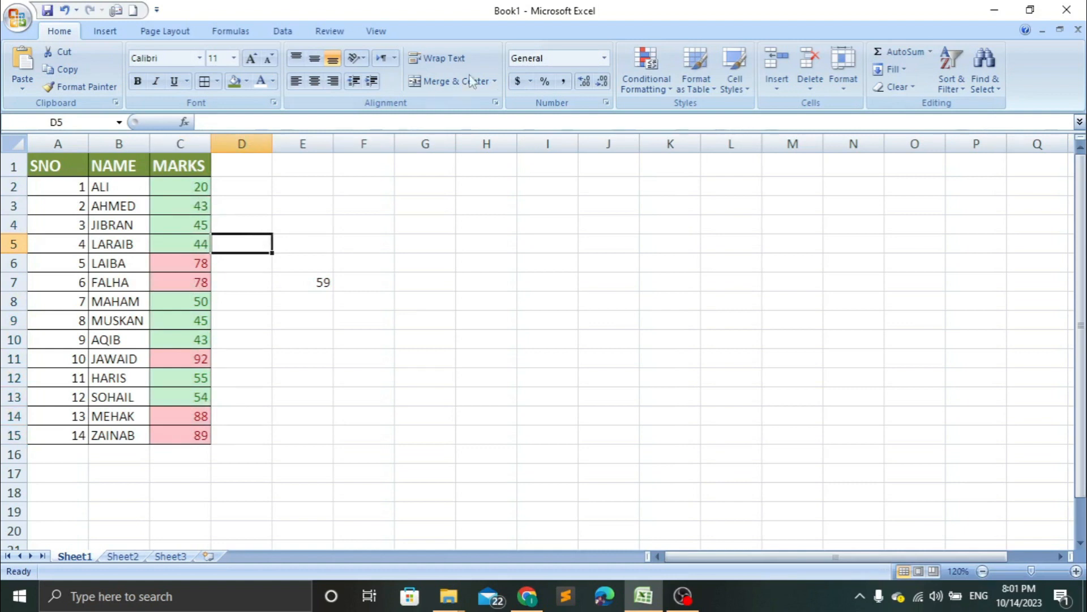
{"action": "left_click", "coordinate": [646, 79]}
{"action": "mouse_move", "coordinate": [675, 149]}
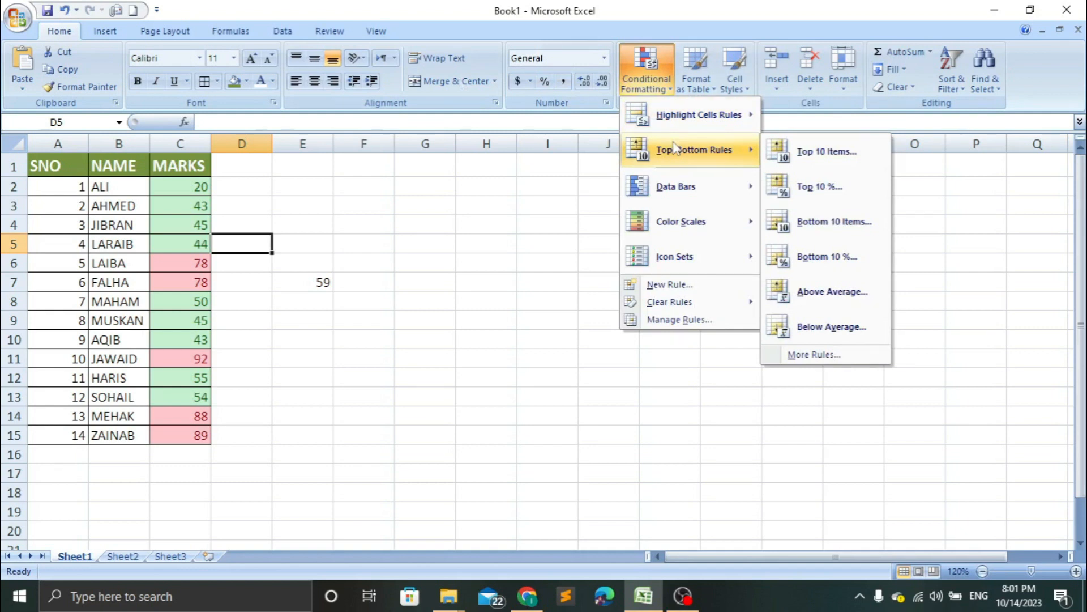
{"action": "left_click", "coordinate": [561, 236]}
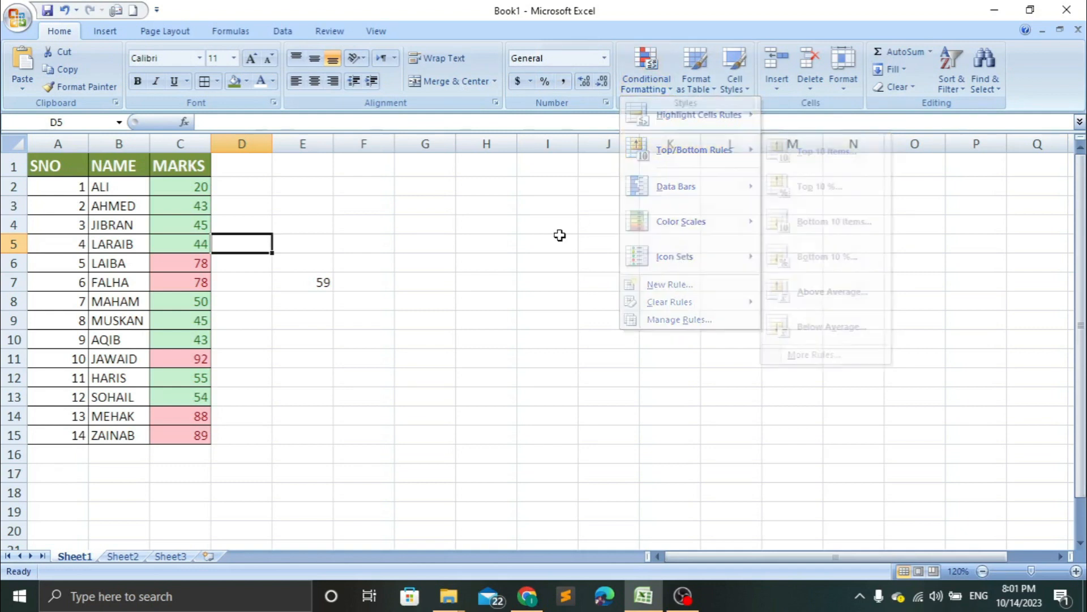
{"action": "left_click", "coordinate": [559, 235]}
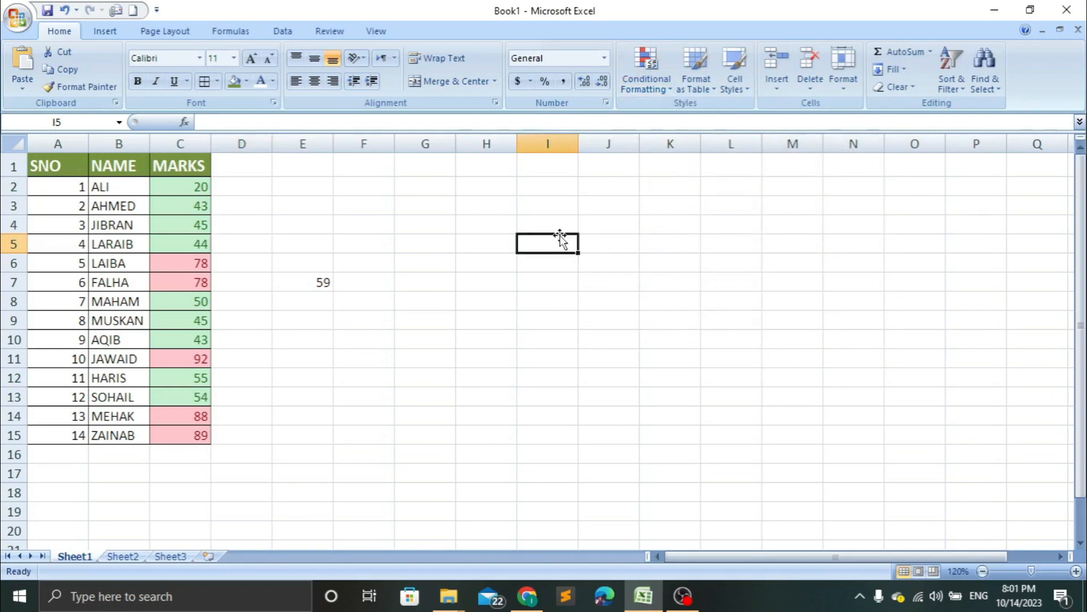